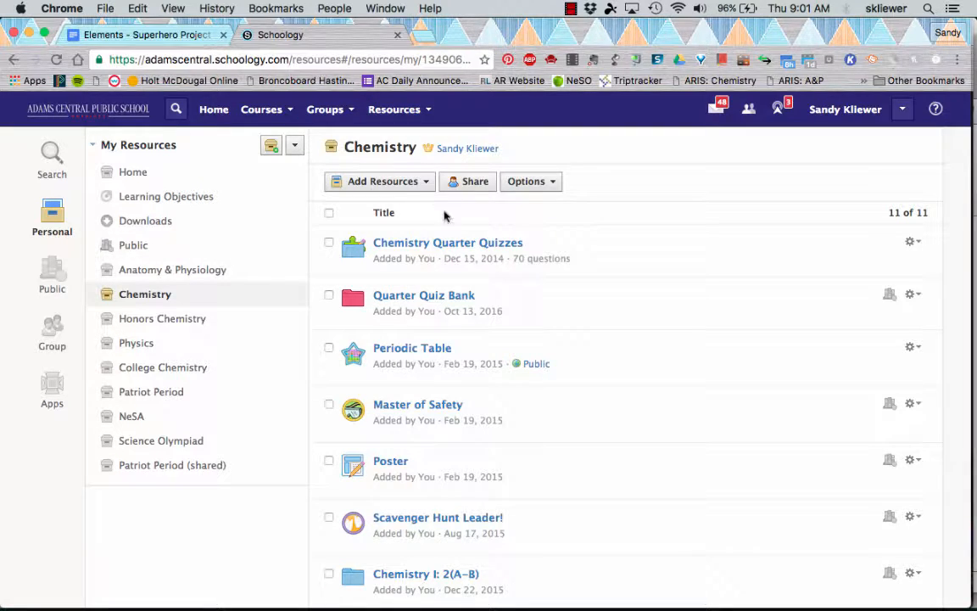
# - Create a new rubric in the Chemistry resources titled "SuperElement Project – Part 3"
pyautogui.click(425, 183)
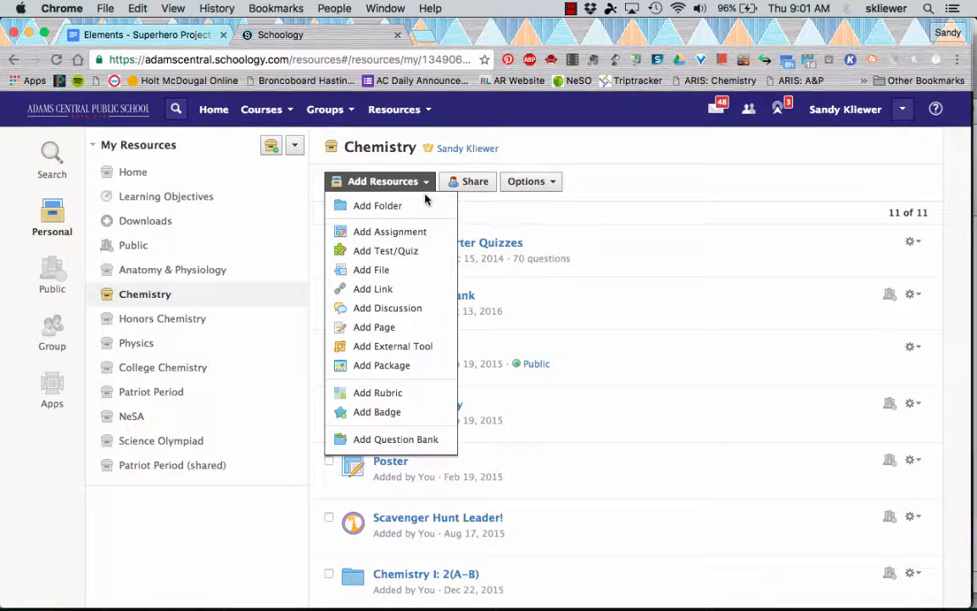
pyautogui.click(378, 394)
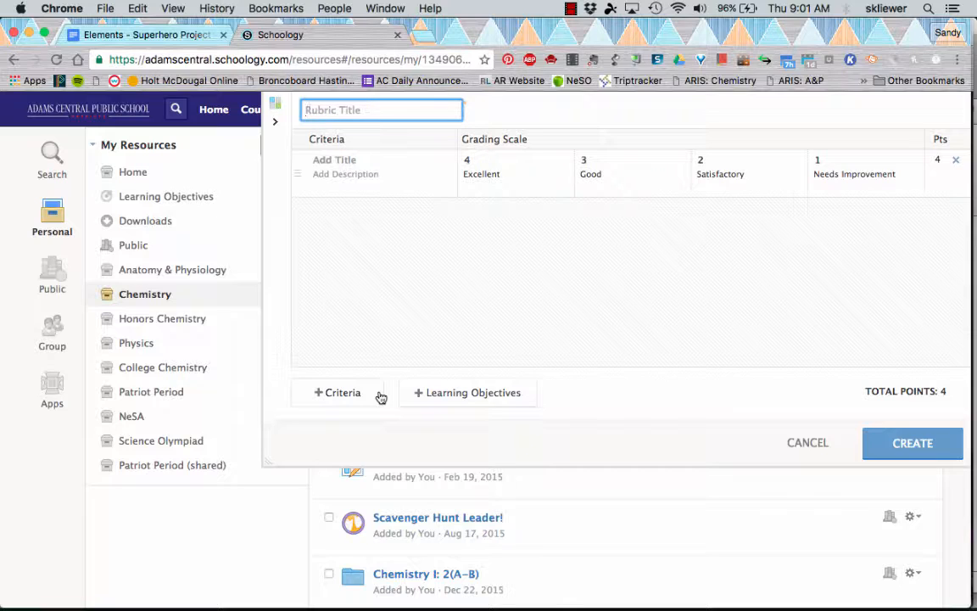
pyautogui.write('SuperElement Project - Part 3')
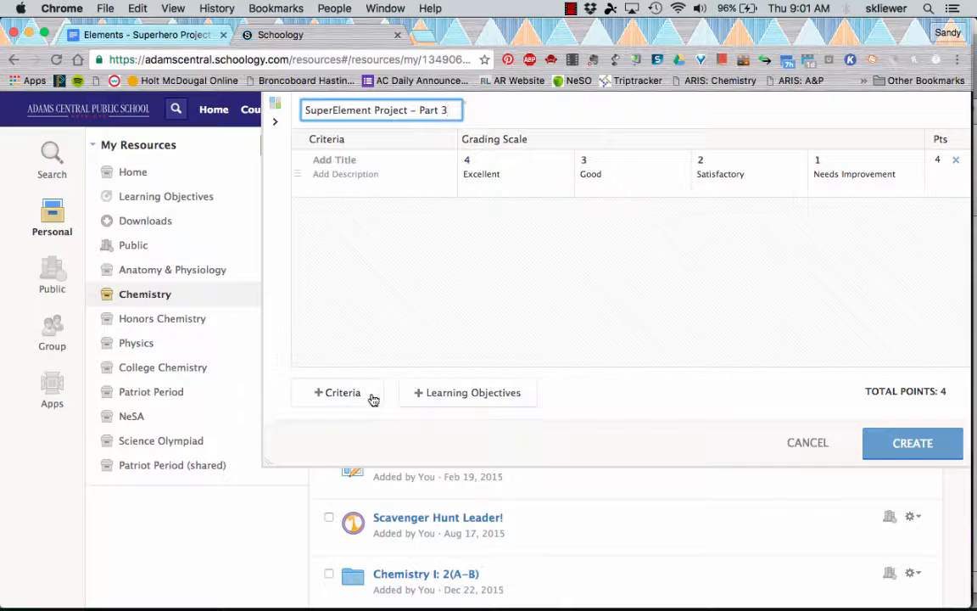
# - Copy the first Story criterion statement from the Google Doc rubric and return to the rubric editor
pyautogui.click(160, 38)
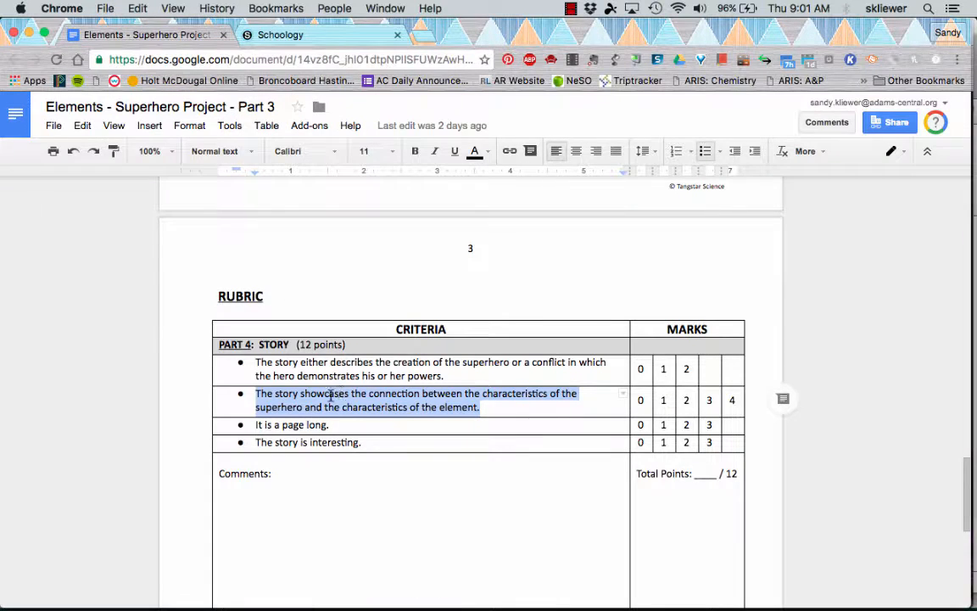
pyautogui.moveTo(256, 362); pyautogui.dragTo(447, 376)
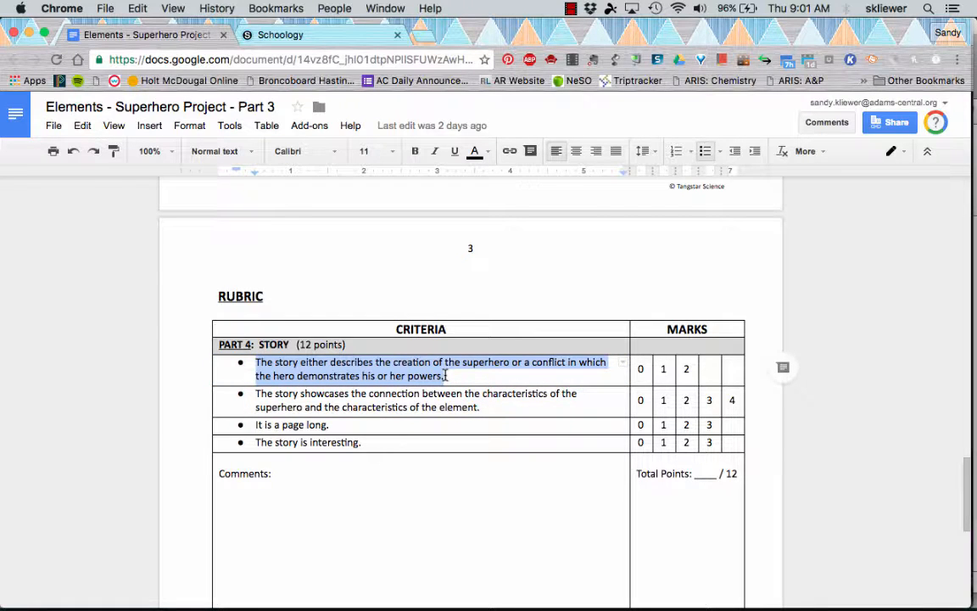
pyautogui.click(287, 35)
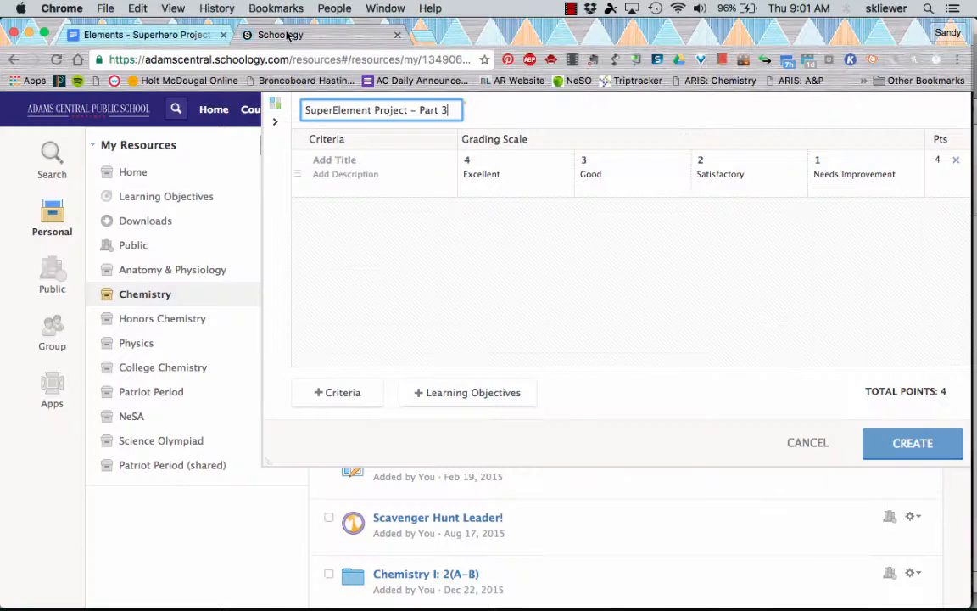
# - Name the first criterion "Story" and paste the copied statement as its description
pyautogui.click(327, 161)
pyautogui.write('Sot')
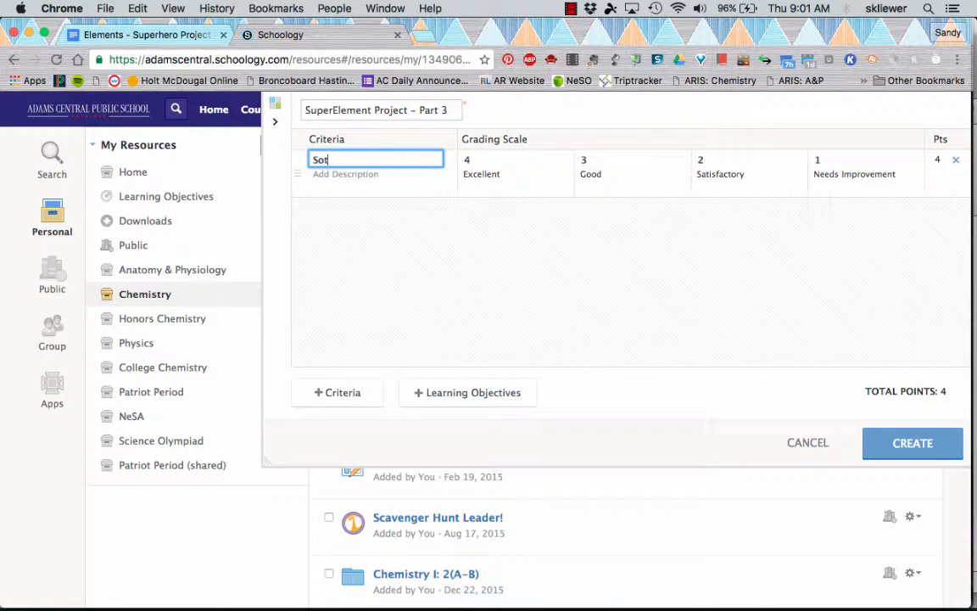
pyautogui.write('ry')
pyautogui.click(331, 176)
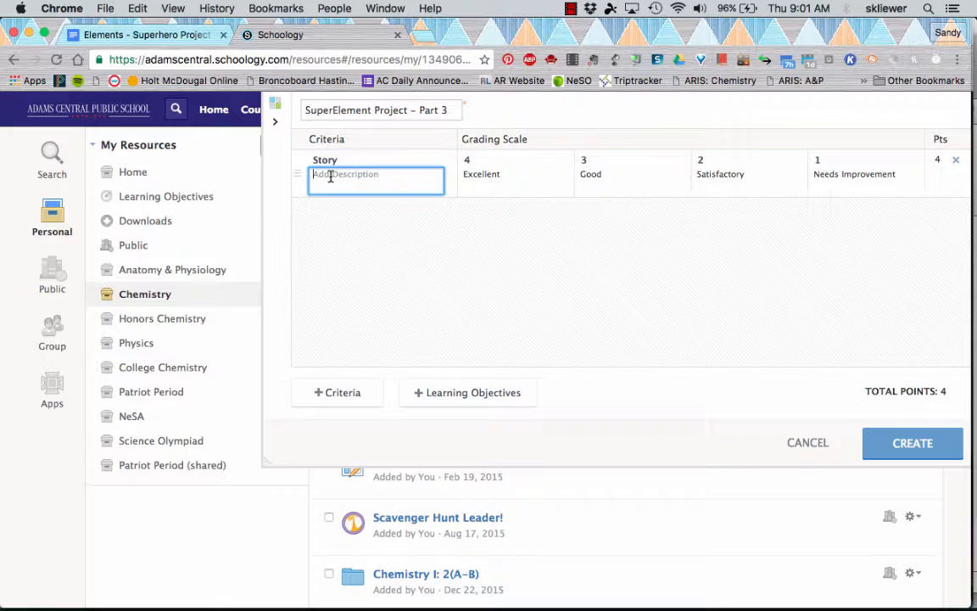
pyautogui.press('super+v')
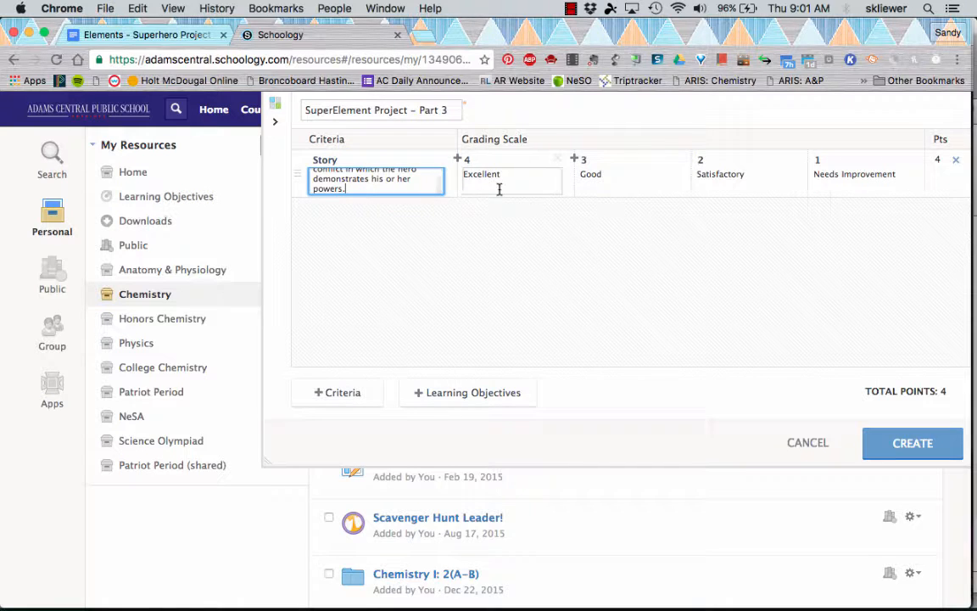
# - Set the Excellent level of the Story criterion to 2 points
pyautogui.click(151, 31)
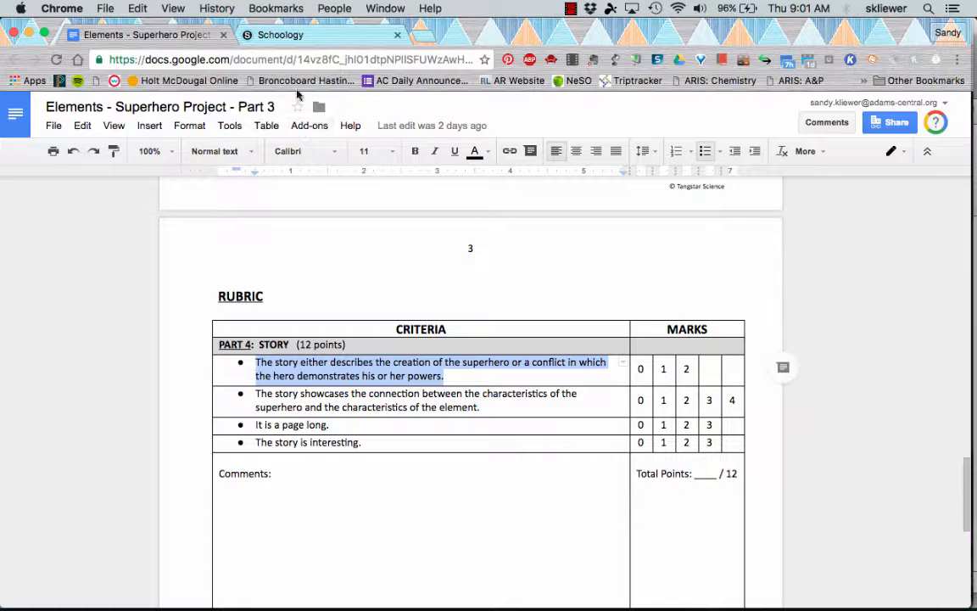
pyautogui.click(308, 41)
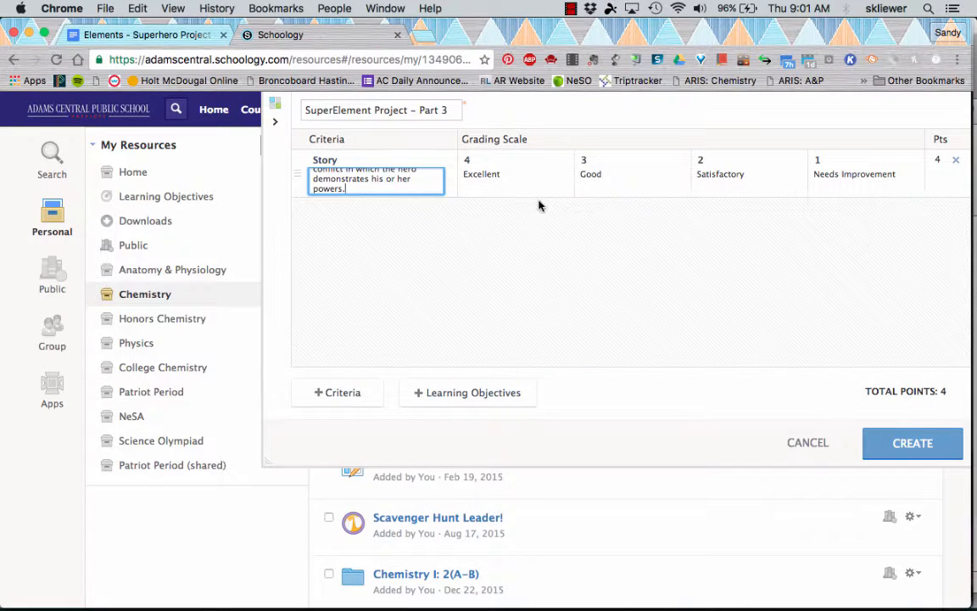
pyautogui.moveTo(465, 161)
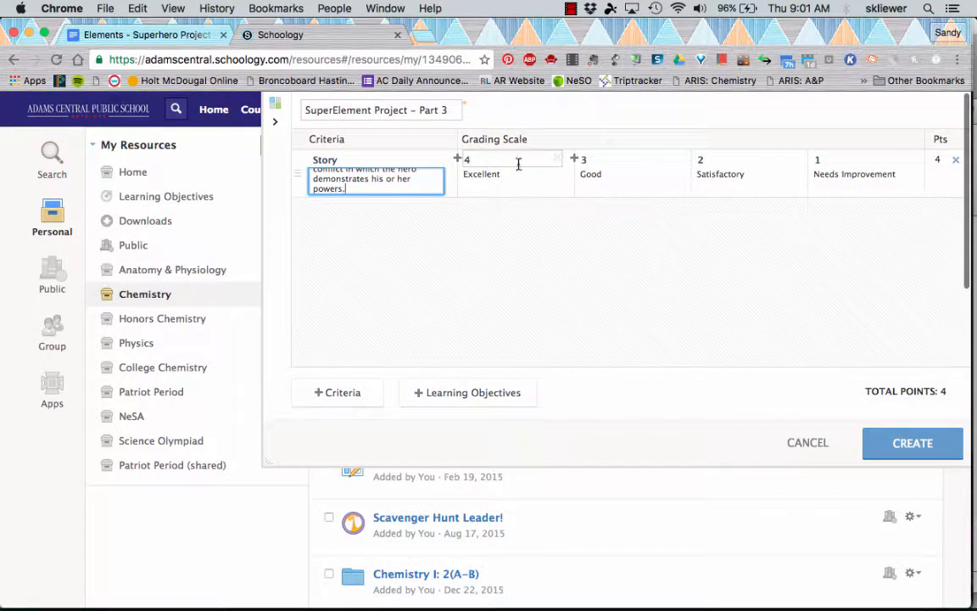
pyautogui.click(493, 164)
pyautogui.press('BackSpace')
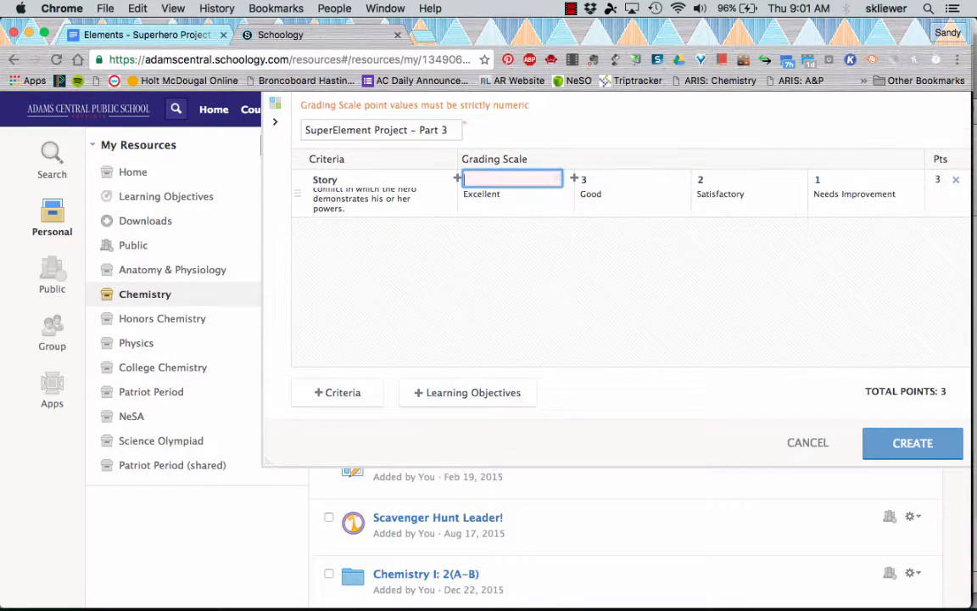
pyautogui.write('2')
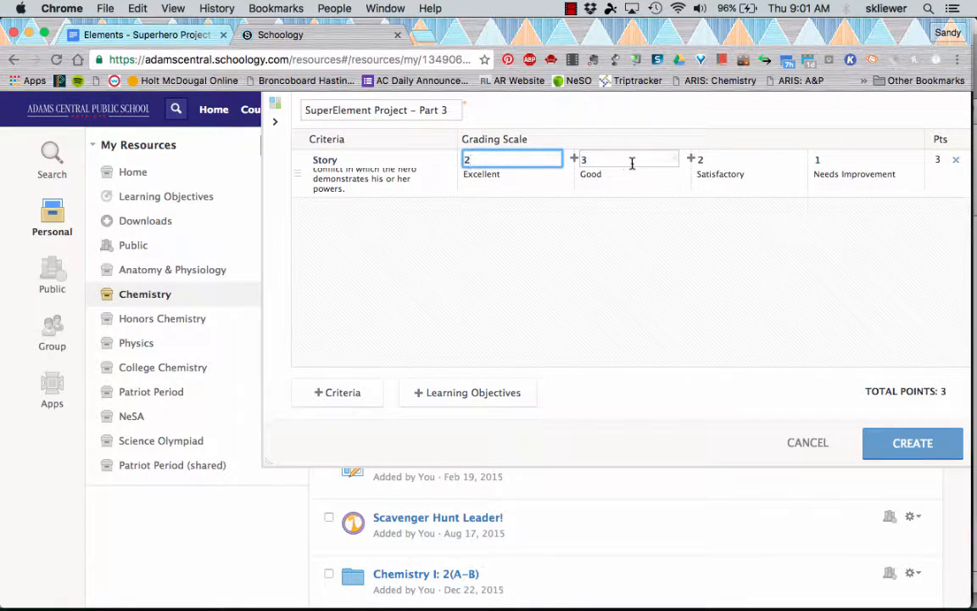
# - Remove the Good grading level and set the Satisfactory level to 1 point
pyautogui.click(676, 162)
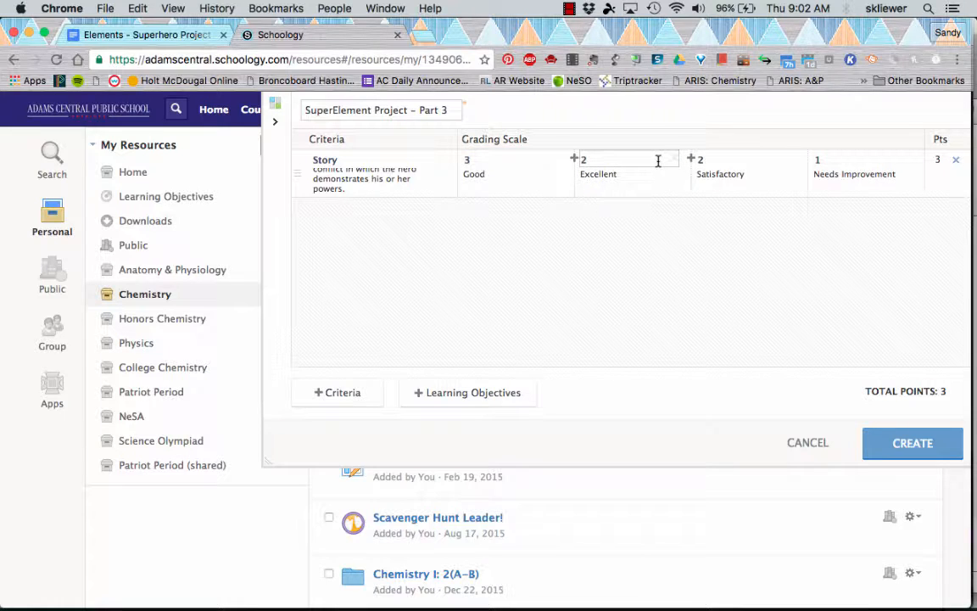
pyautogui.click(561, 160)
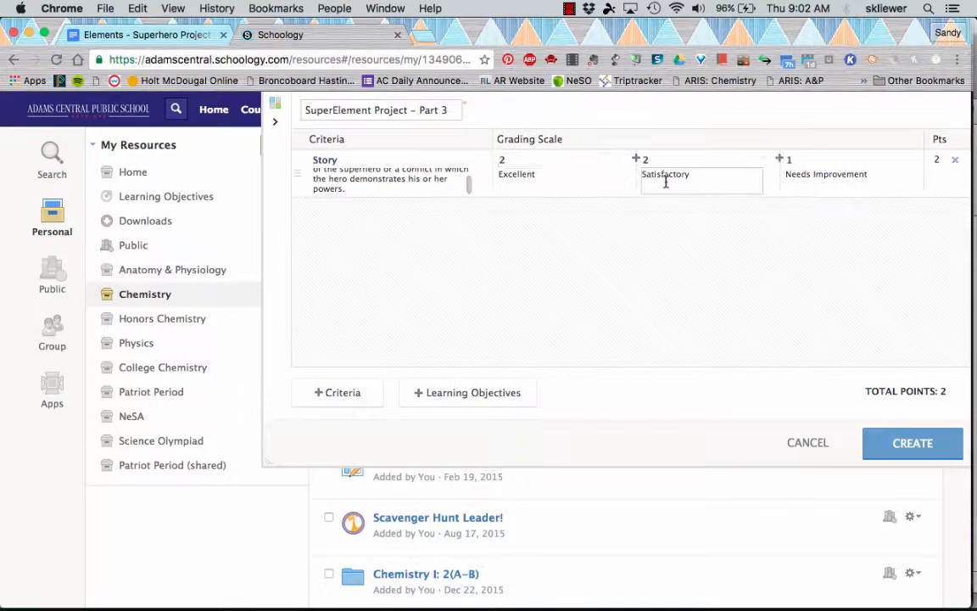
pyautogui.click(648, 159)
pyautogui.press('BackSpace')
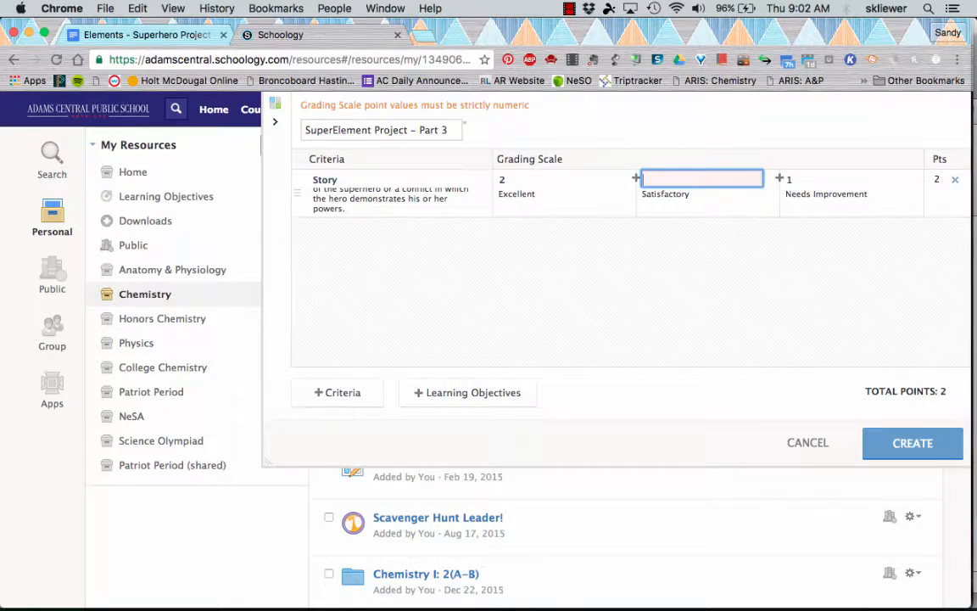
pyautogui.write('1')
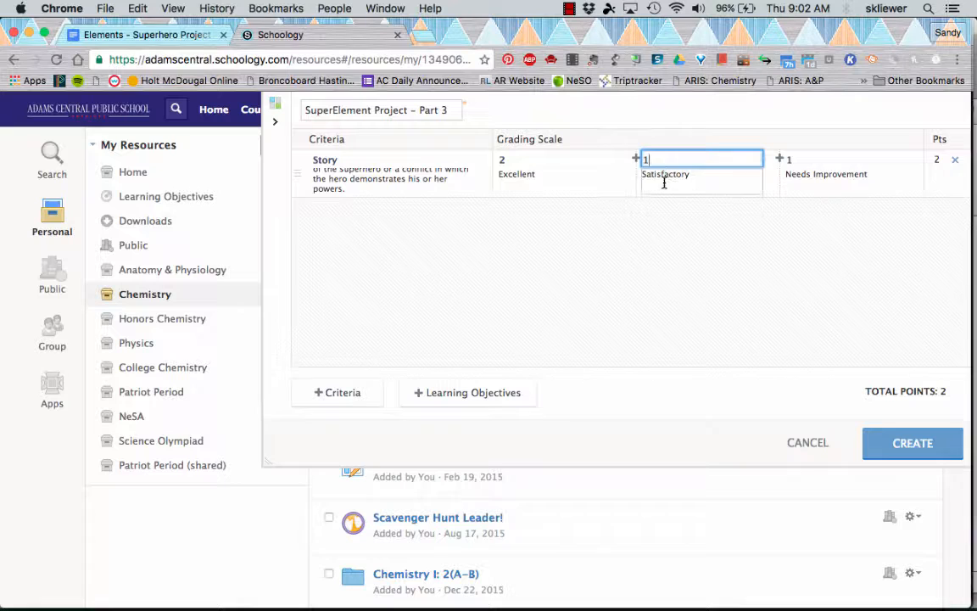
# - Set the last grading level to 0 points and rename it "Not included"
pyautogui.click(793, 160)
pyautogui.press('BackSpace')
pyautogui.write('0')
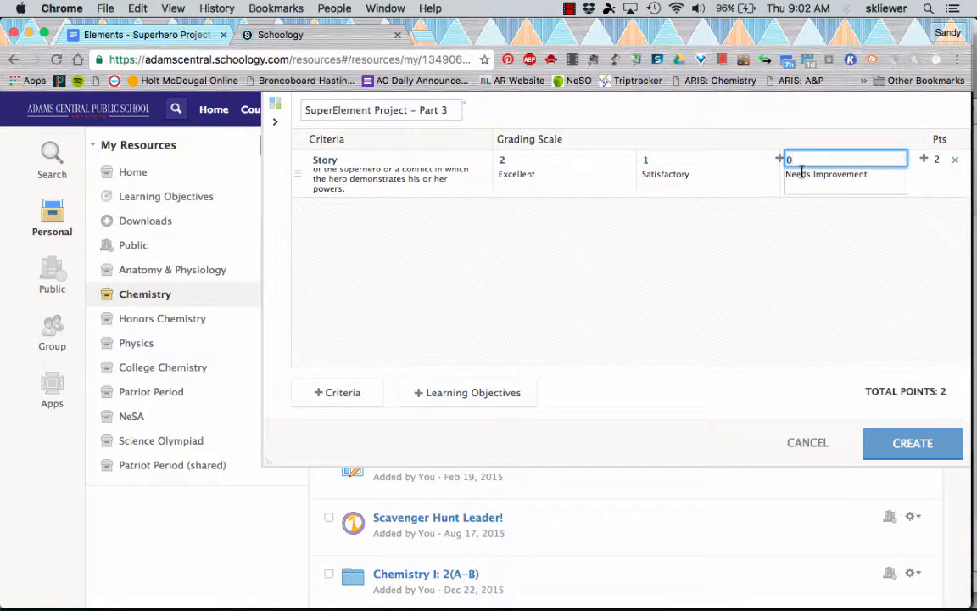
pyautogui.press('Tab')
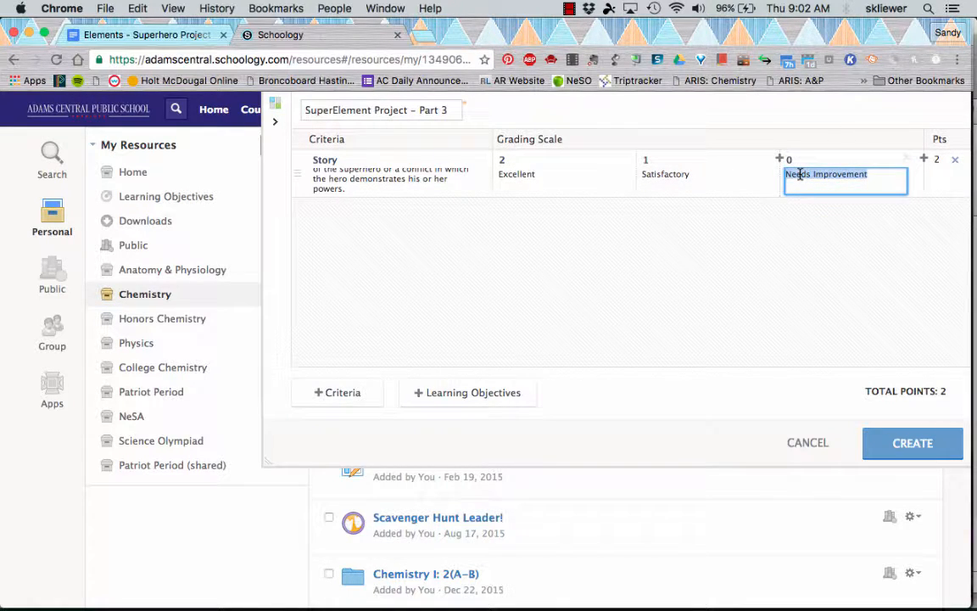
pyautogui.write('Not included')
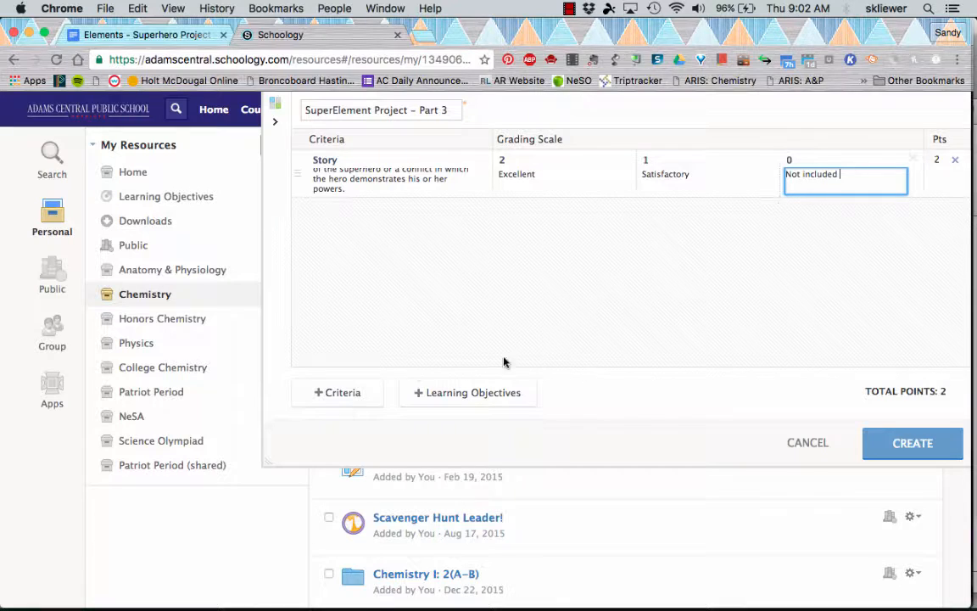
# - Add a second criterion row and copy the second Story statement from the Google Doc
pyautogui.click(332, 395)
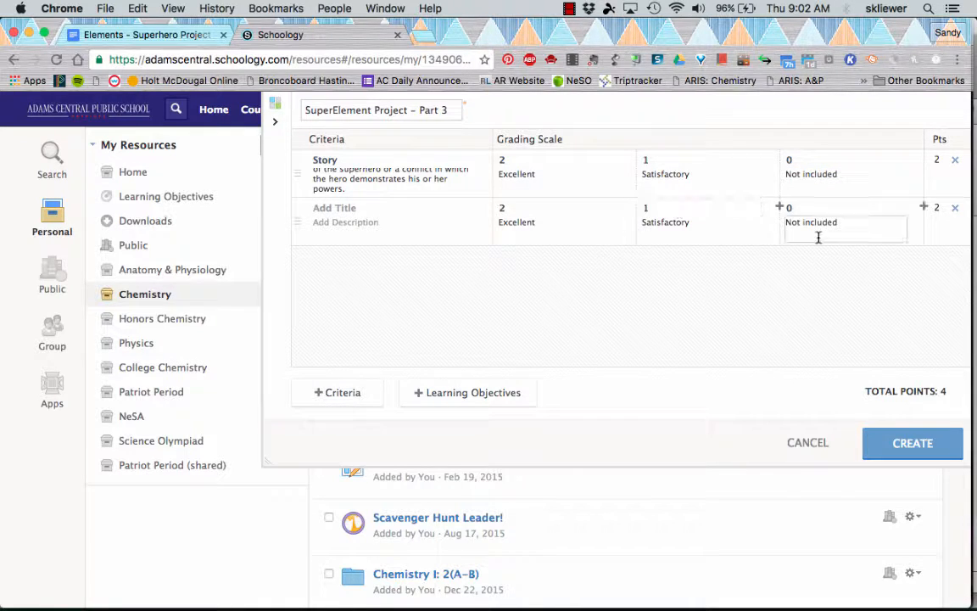
pyautogui.click(157, 35)
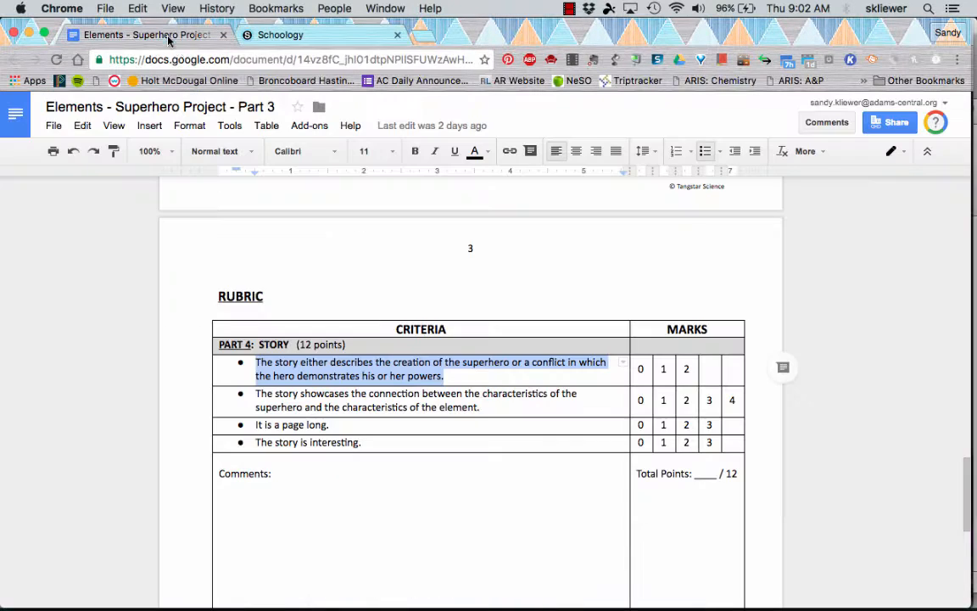
pyautogui.moveTo(253, 393); pyautogui.dragTo(481, 409)
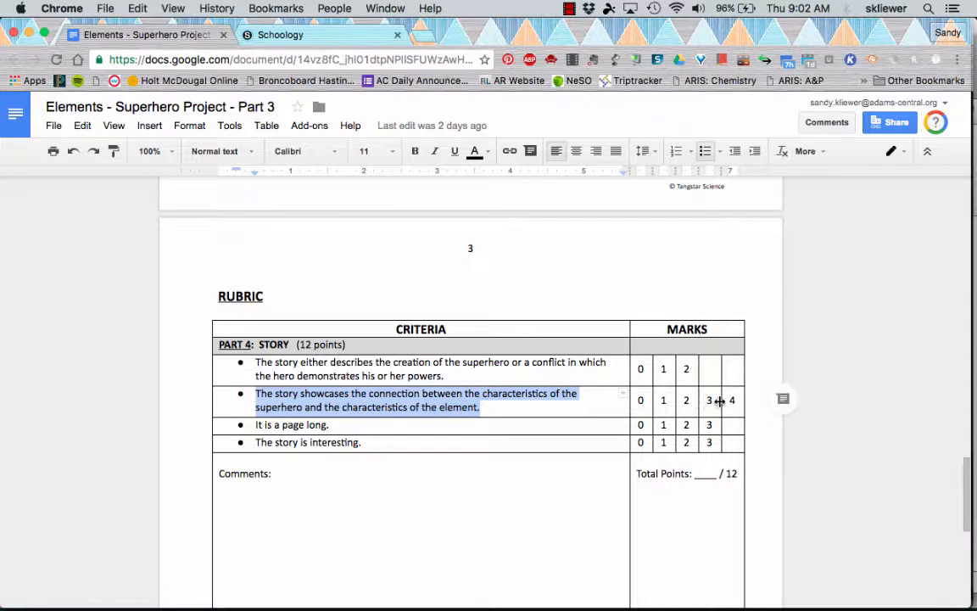
pyautogui.click(310, 38)
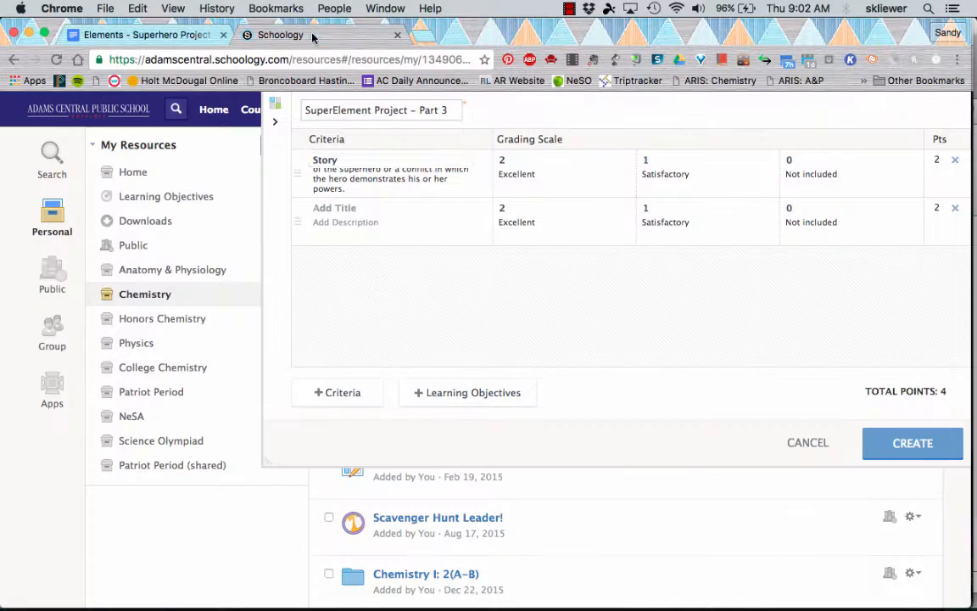
# - Title the new criterion "Story" and paste the copied statement as its description
pyautogui.click(325, 209)
pyautogui.write('Story')
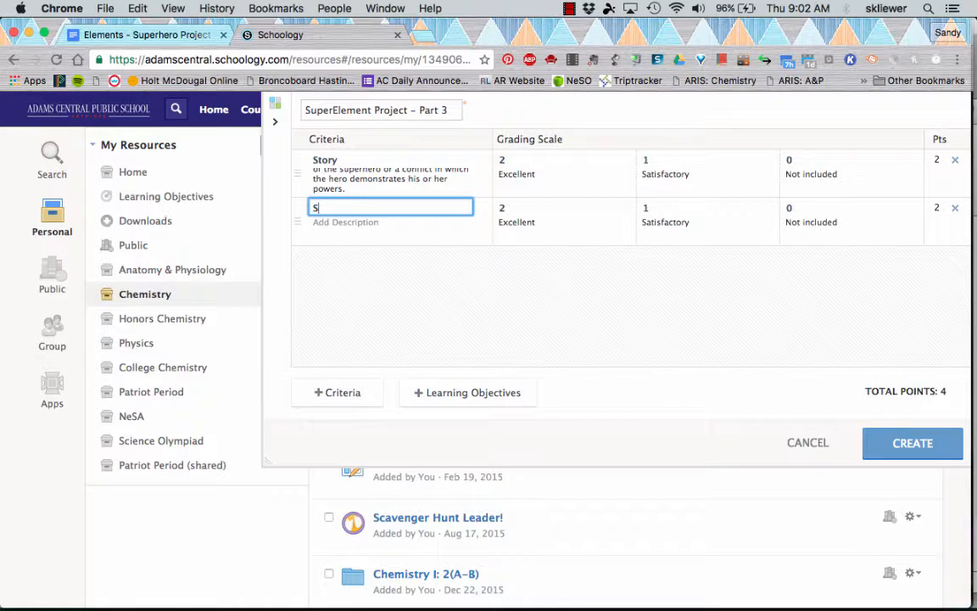
pyautogui.click(323, 228)
pyautogui.press('super+v')
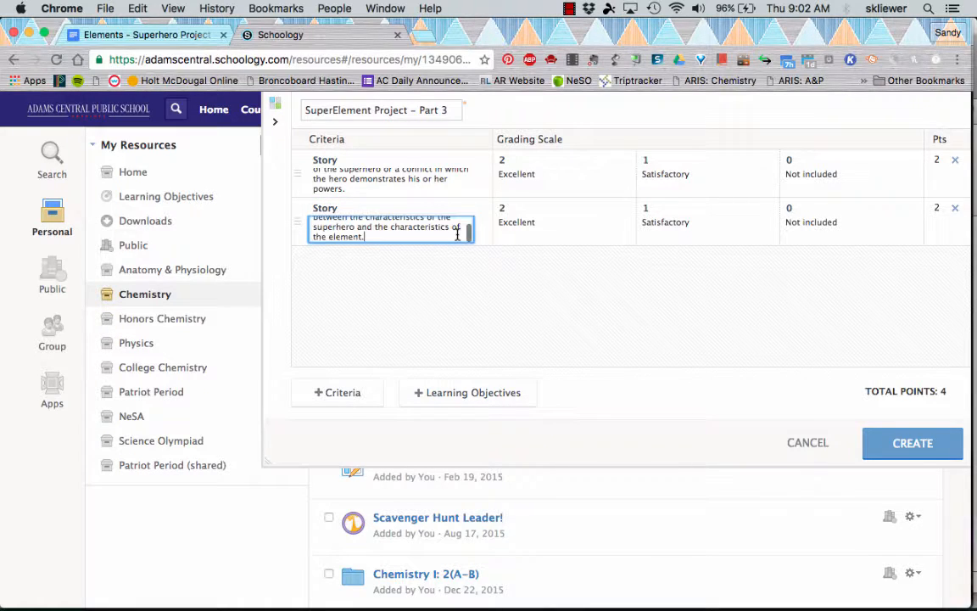
# - Set the second criterion's Excellent level to 4 points
pyautogui.click(502, 206)
pyautogui.press('BackSpace')
pyautogui.write('4')
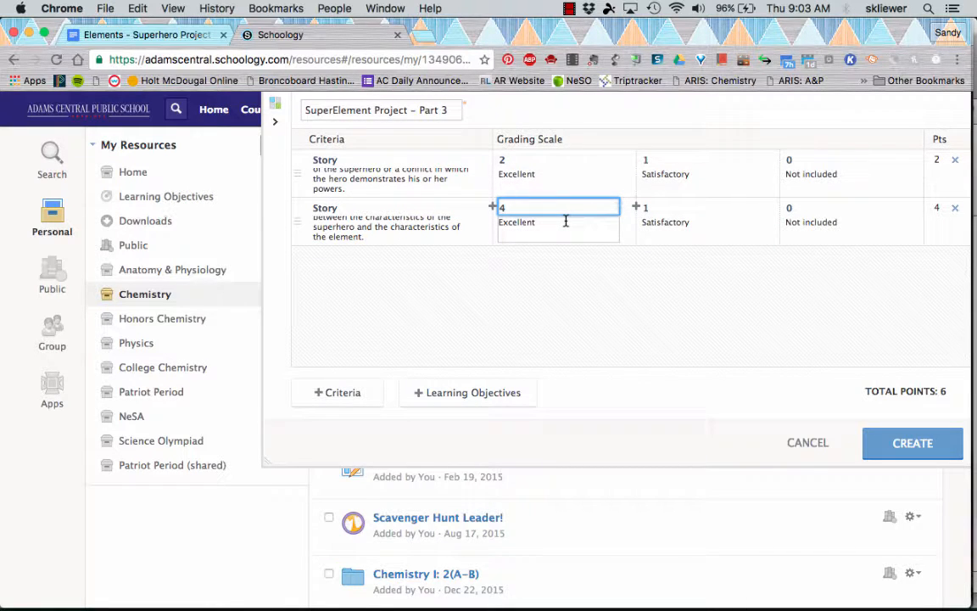
# - Insert a grading level after Excellent worth 3 points labelled "Good"
pyautogui.click(637, 209)
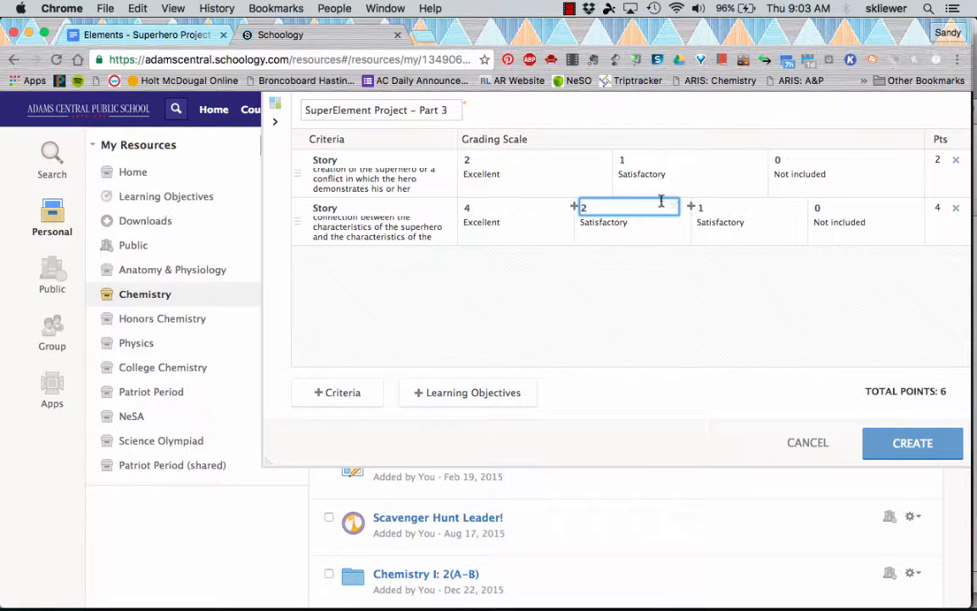
pyautogui.press('BackSpace')
pyautogui.write('3')
pyautogui.click(589, 222)
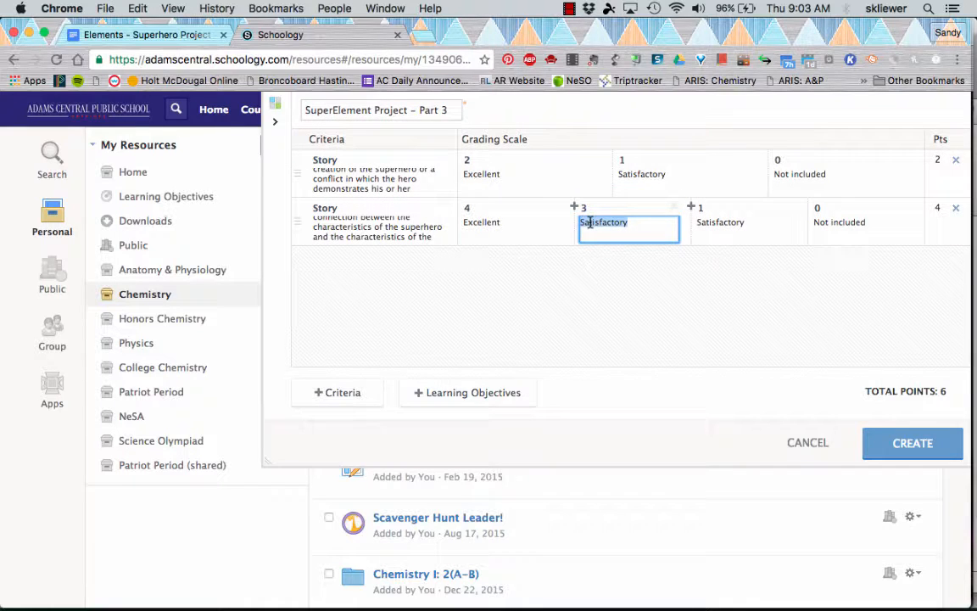
pyautogui.write('Good')
# - Insert another grading level after Satisfactory worth 1 point labelled "Needs Improvement"
pyautogui.click(693, 208)
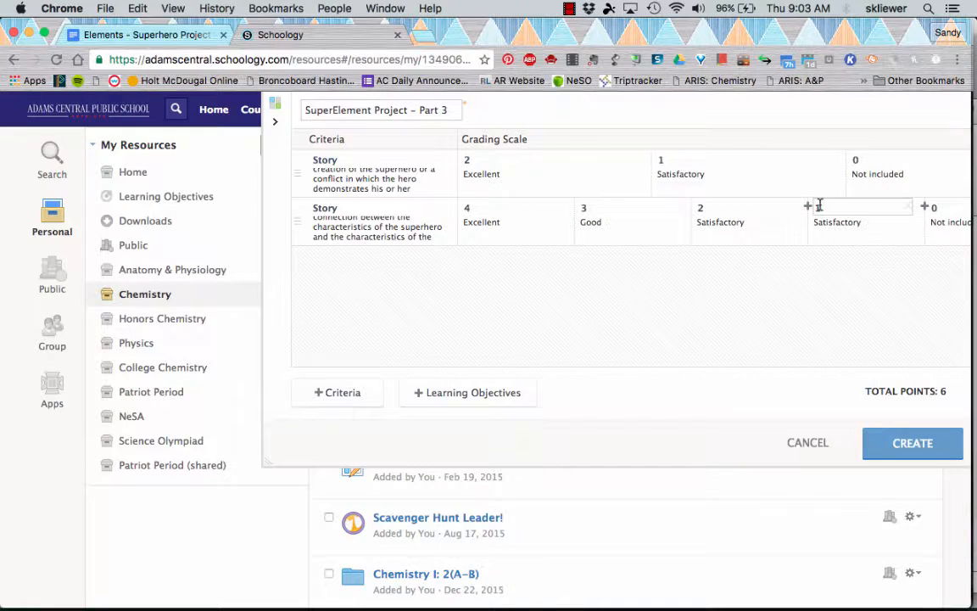
pyautogui.click(830, 223)
pyautogui.write('Needs Impr')
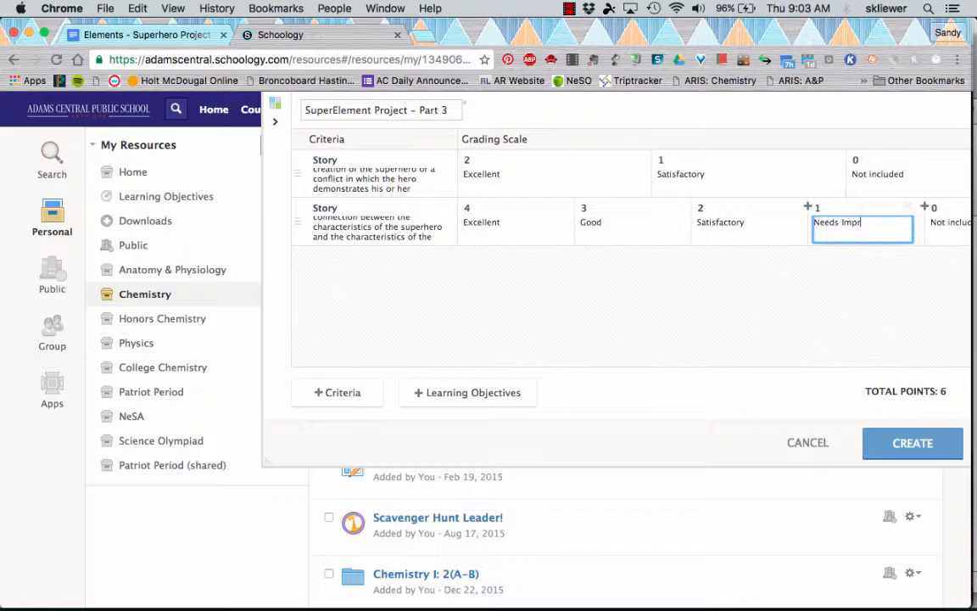
pyautogui.write('ovement')
# - Copy the statement "It is a page long." from the Google Doc and return to the rubric editor
pyautogui.click(136, 35)
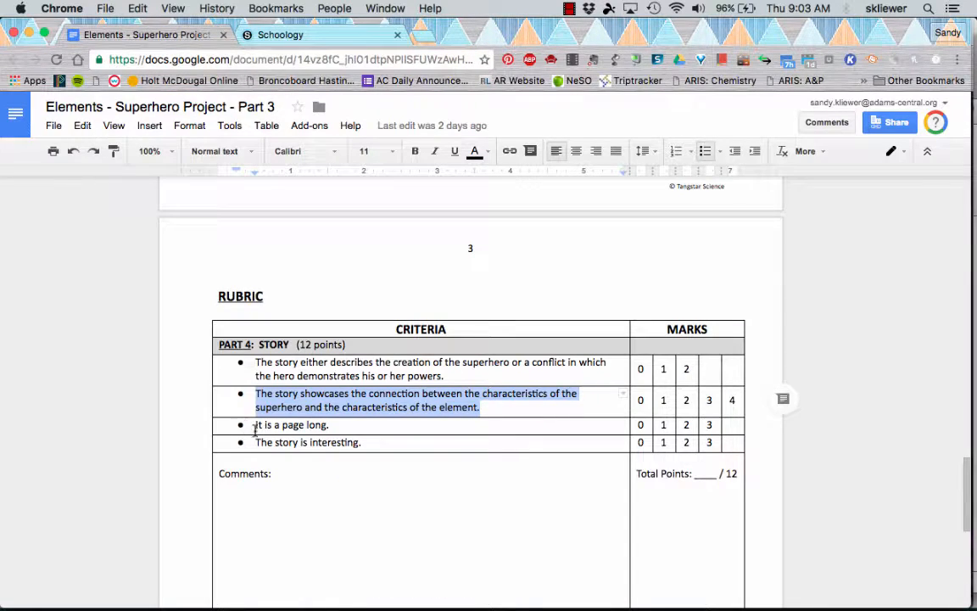
pyautogui.moveTo(257, 426); pyautogui.dragTo(329, 423)
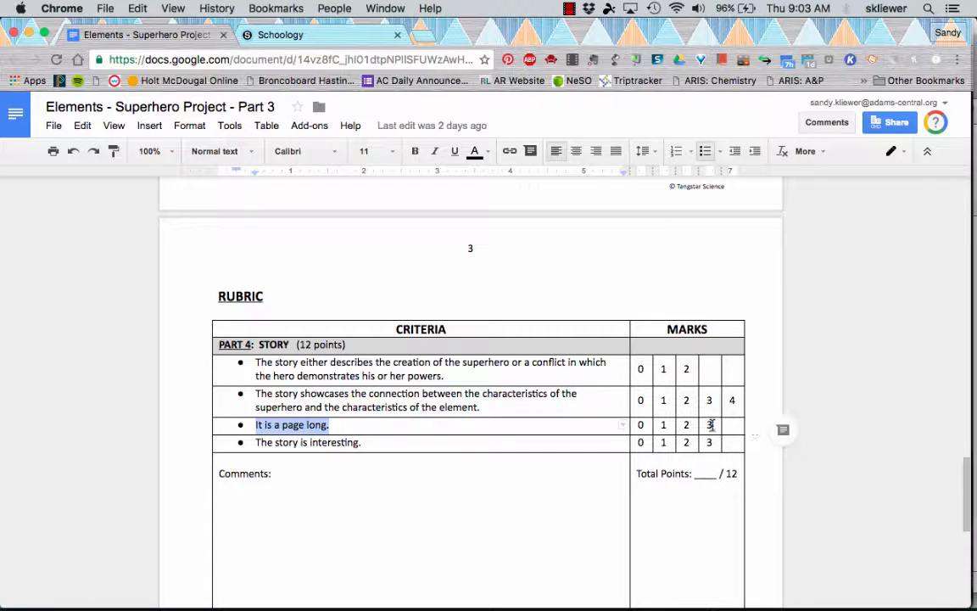
pyautogui.click(335, 38)
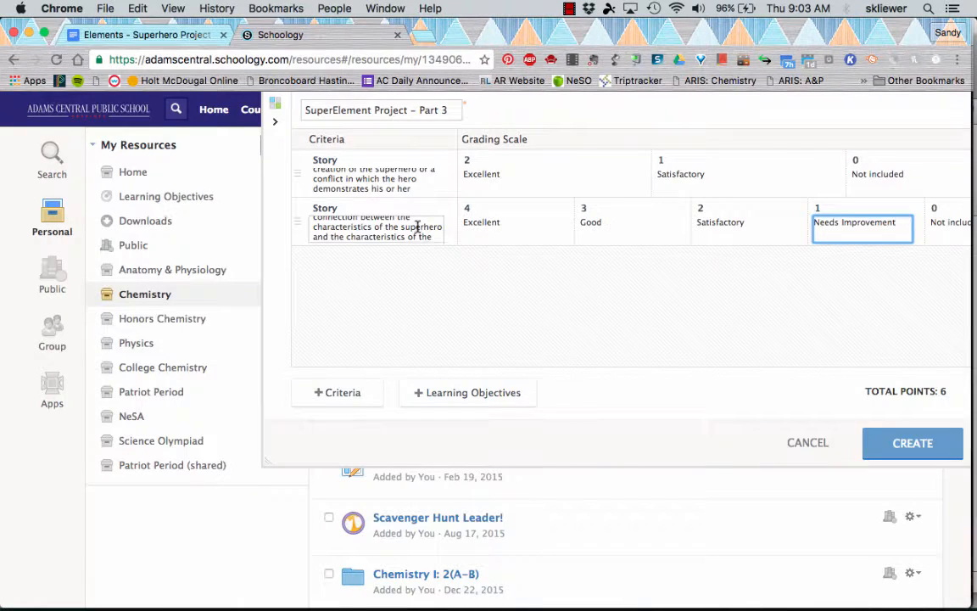
# - Add a third criterion titled "Story" with the description "It is a page long."
pyautogui.click(328, 393)
pyautogui.click(345, 256)
pyautogui.write('S')
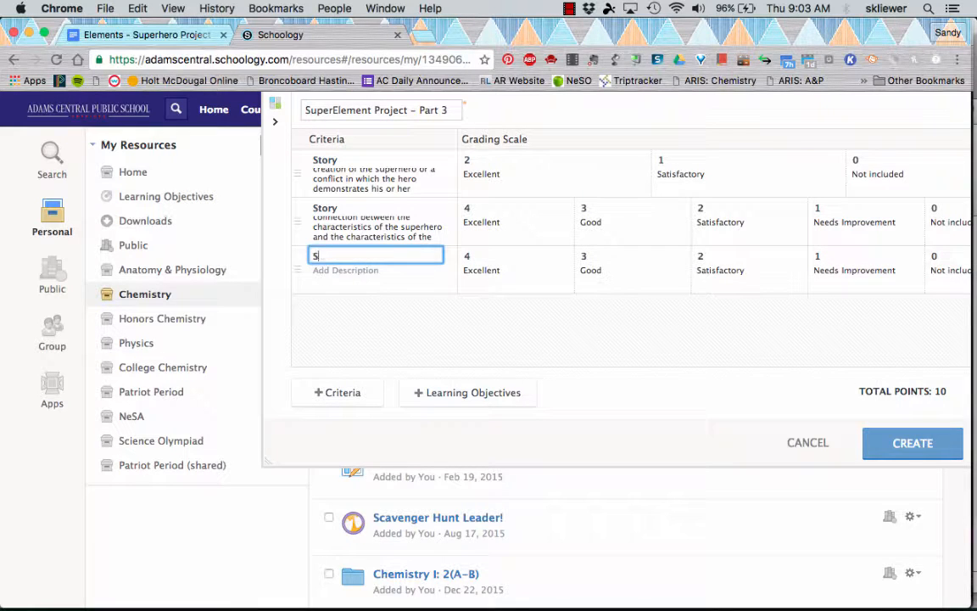
pyautogui.write('tory')
pyautogui.click(349, 271)
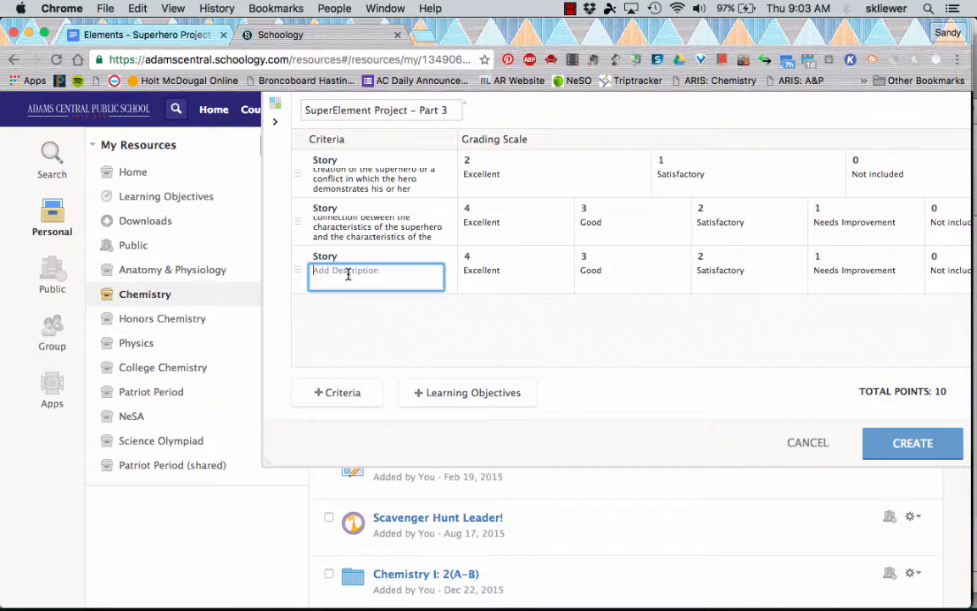
pyautogui.write('It is a page long.')
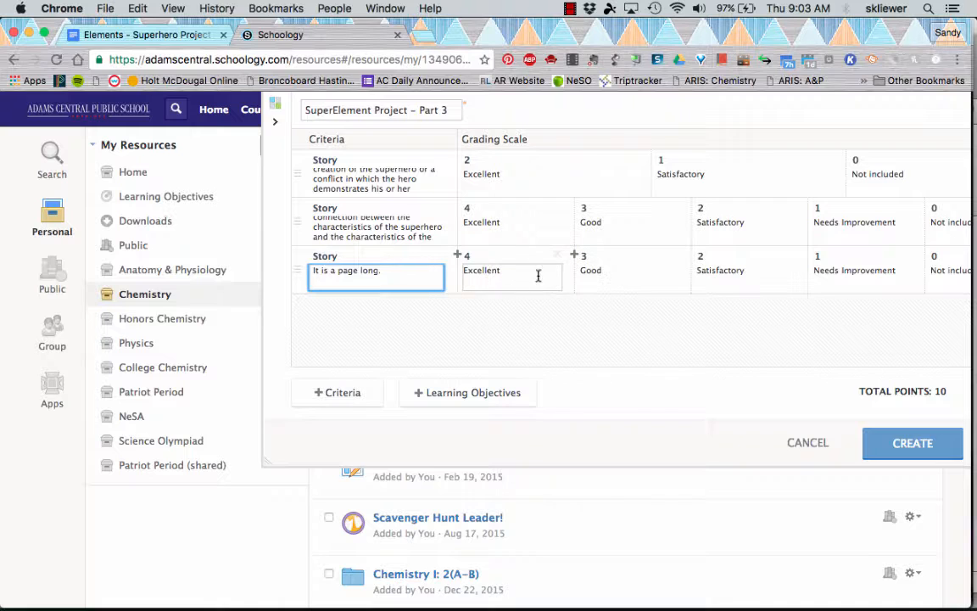
# - Remove the third criterion's Needs Improvement level and set its Excellent, Good and Satisfactory levels to 3, 2 and 1 points
pyautogui.click(909, 256)
pyautogui.click(824, 255)
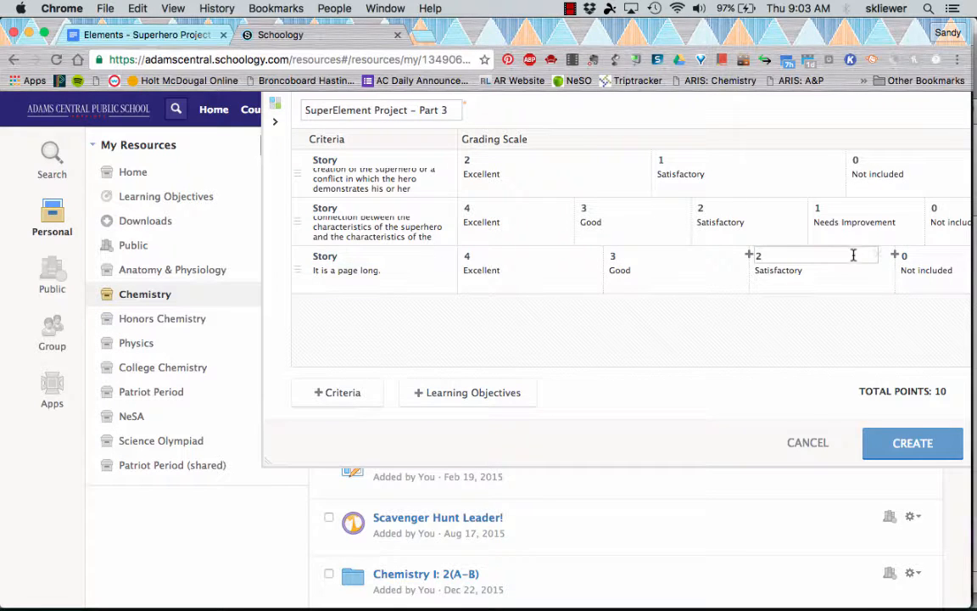
pyautogui.press('BackSpace')
pyautogui.write('1')
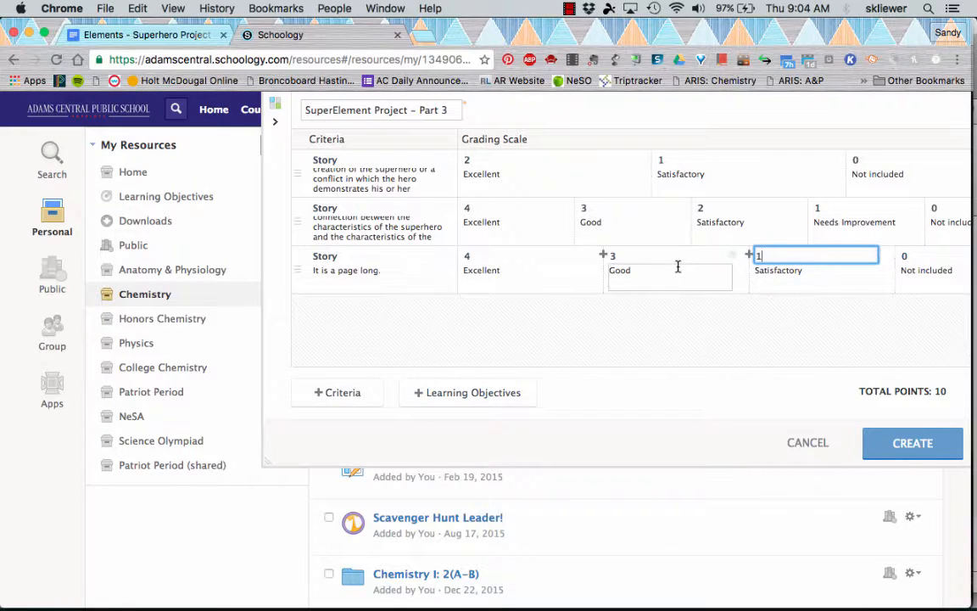
pyautogui.click(676, 267)
pyautogui.press('BackSpace')
pyautogui.write('2')
pyautogui.click(494, 254)
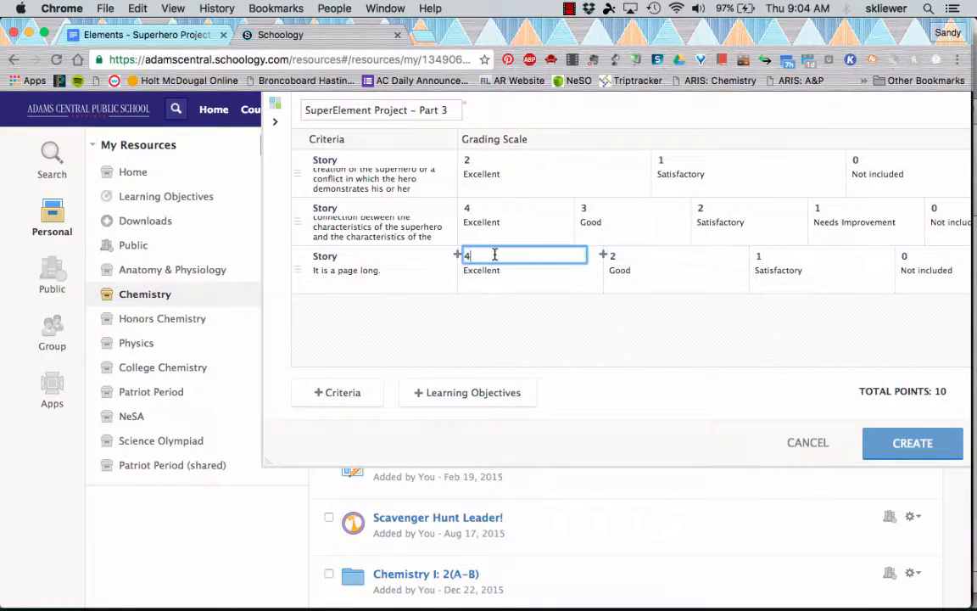
pyautogui.press('BackSpace')
pyautogui.write('3')
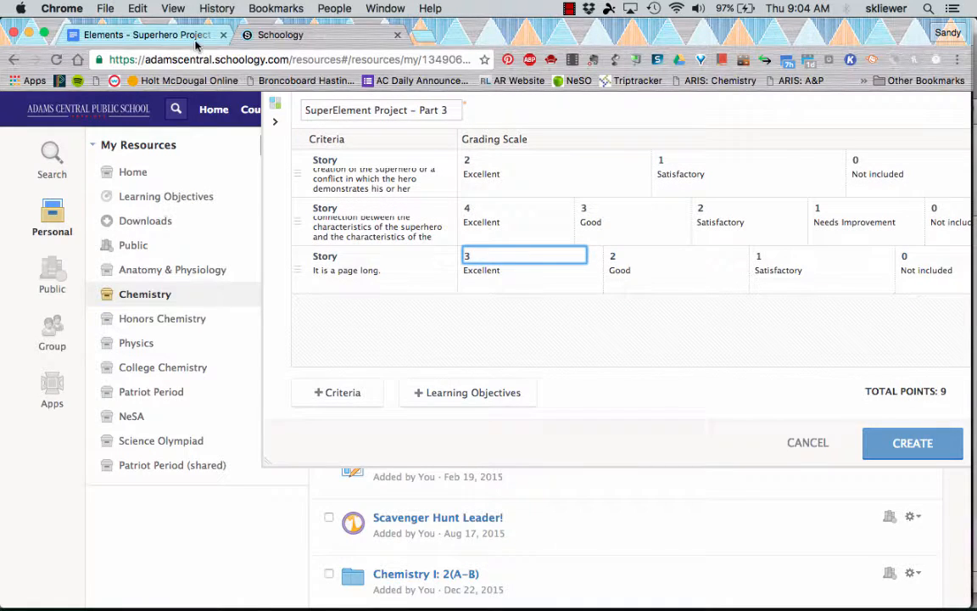
# - Copy the statement "The story is interesting." from the Google Doc and return to the rubric editor
pyautogui.click(170, 38)
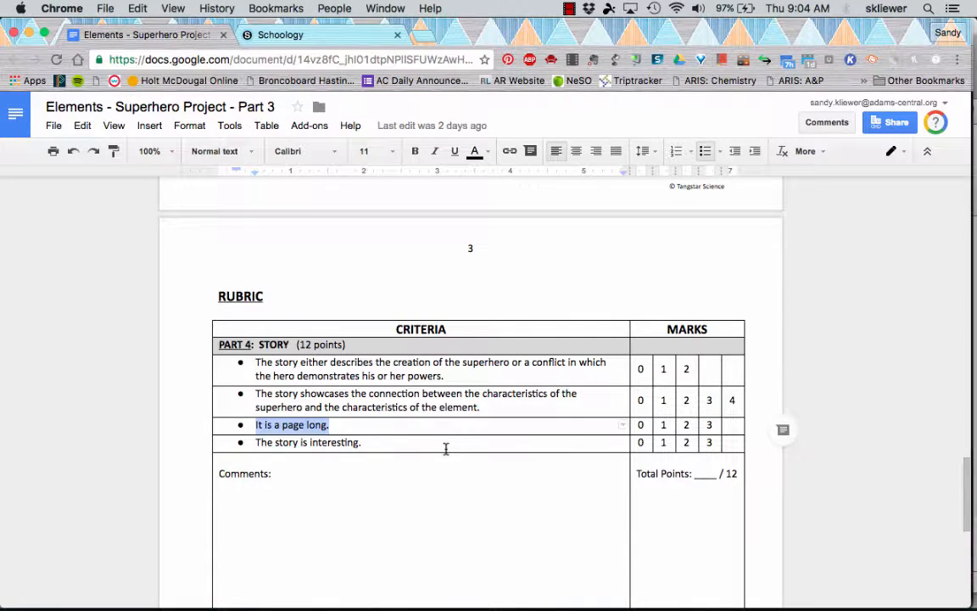
pyautogui.moveTo(256, 442); pyautogui.dragTo(361, 440)
pyautogui.press('super+c')
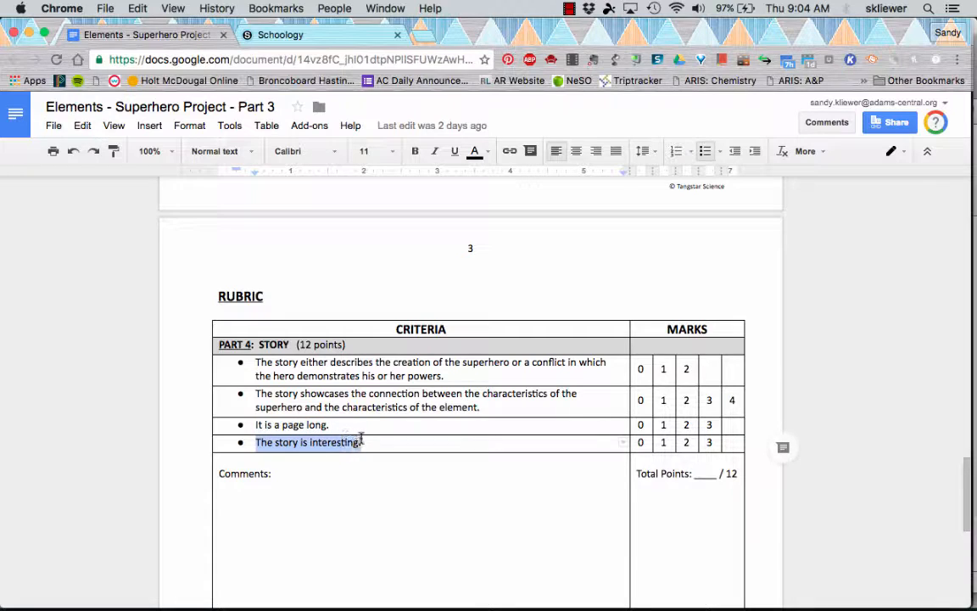
pyautogui.click(271, 35)
# - Add a fourth criterion titled "Story" and paste "The story is interesting." as its description
pyautogui.click(327, 392)
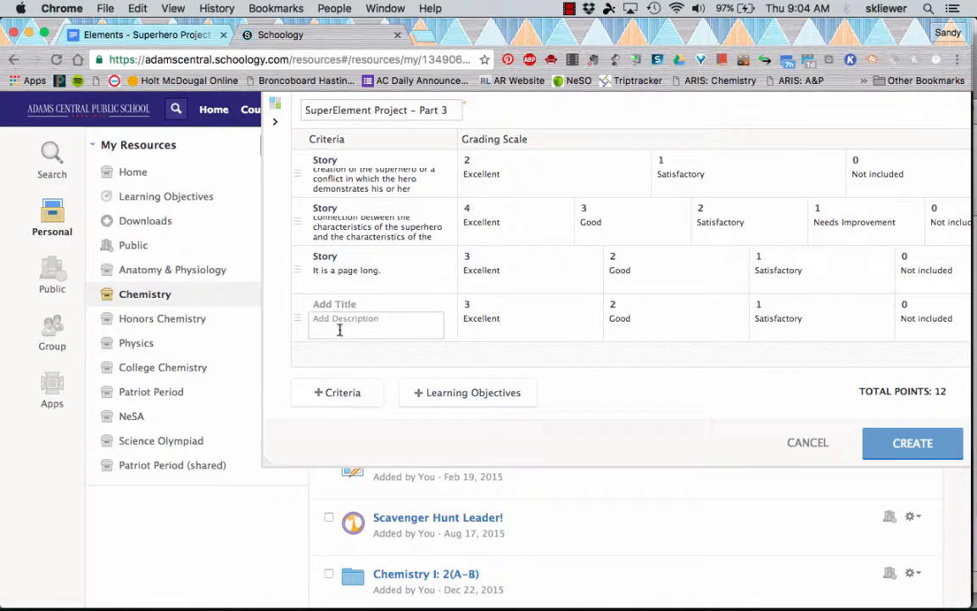
pyautogui.click(335, 305)
pyautogui.write('Story')
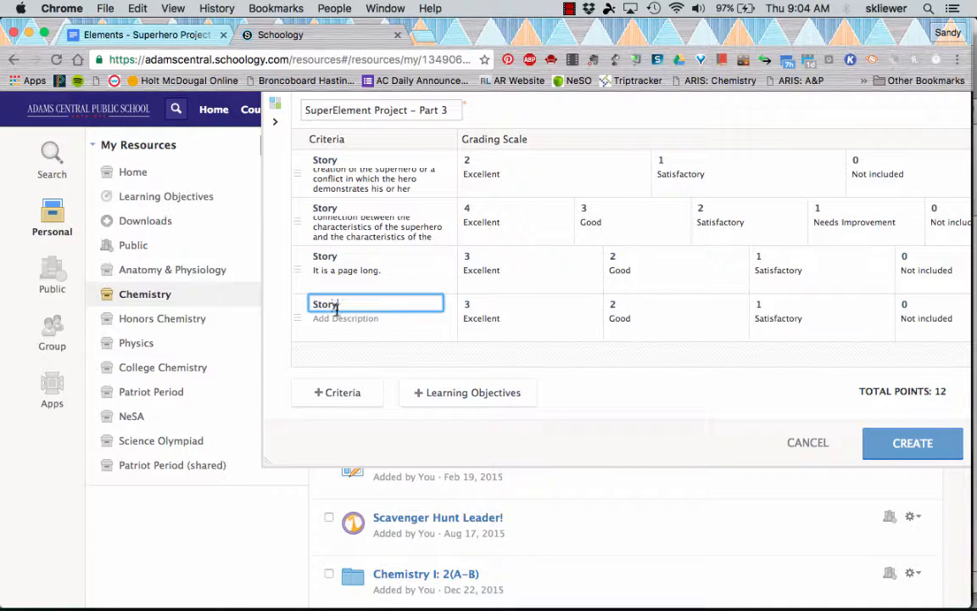
pyautogui.click(341, 316)
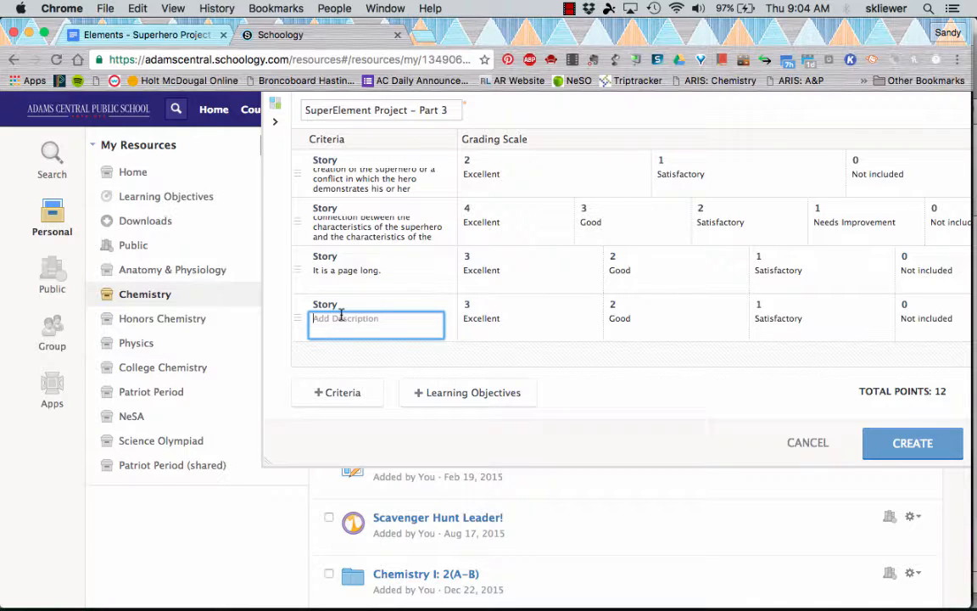
pyautogui.press('super+v')
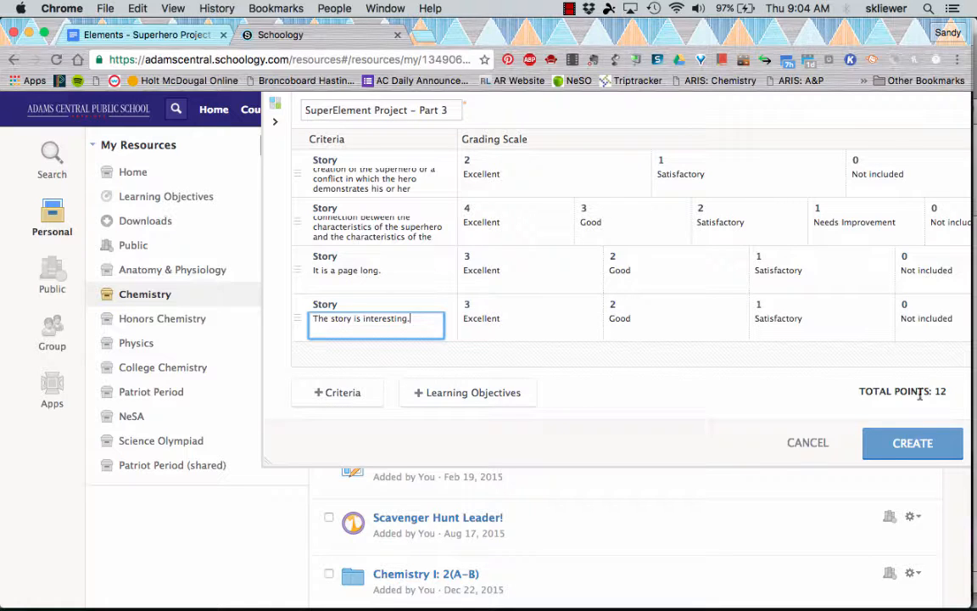
pyautogui.hscroll(3, 871, 313)
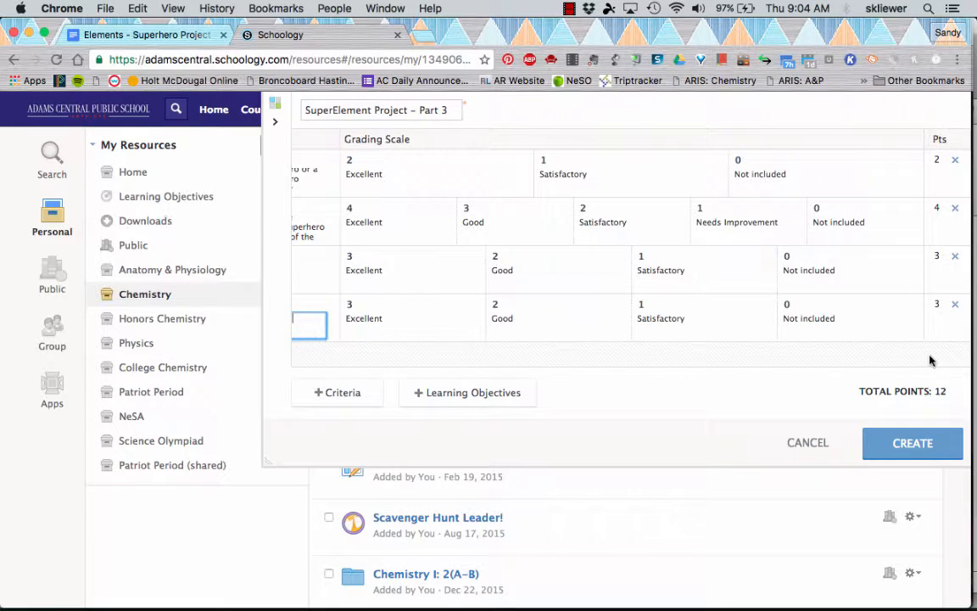
pyautogui.hscroll(-3, 602, 309)
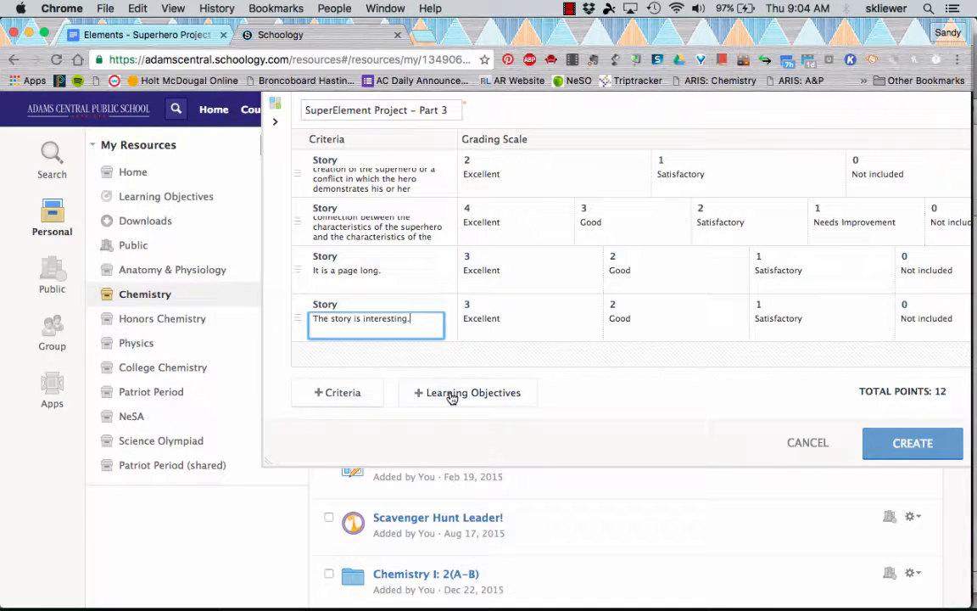
# - Browse the learning objectives to Nebraska Academic Standards, Science (2010), Grades 9–12, SCI.9-12.SC12.1.1
pyautogui.click(484, 395)
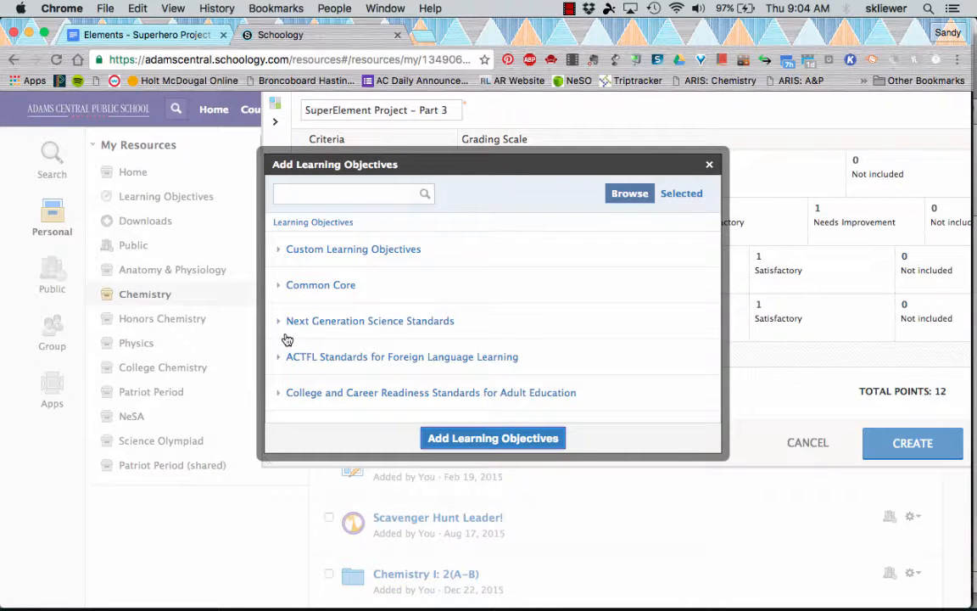
pyautogui.scroll(-5, 286, 340)
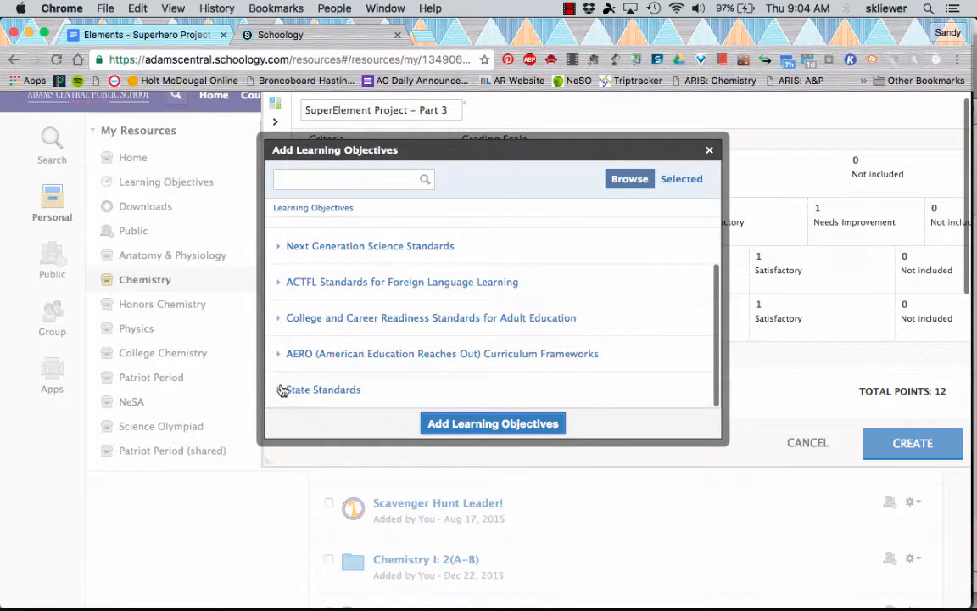
pyautogui.click(282, 389)
pyautogui.click(282, 252)
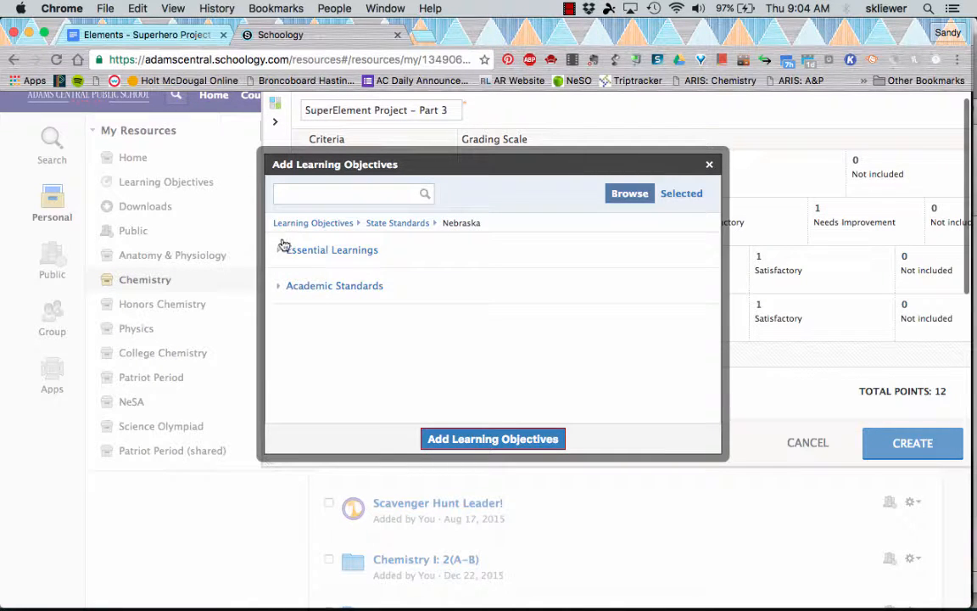
pyautogui.click(286, 289)
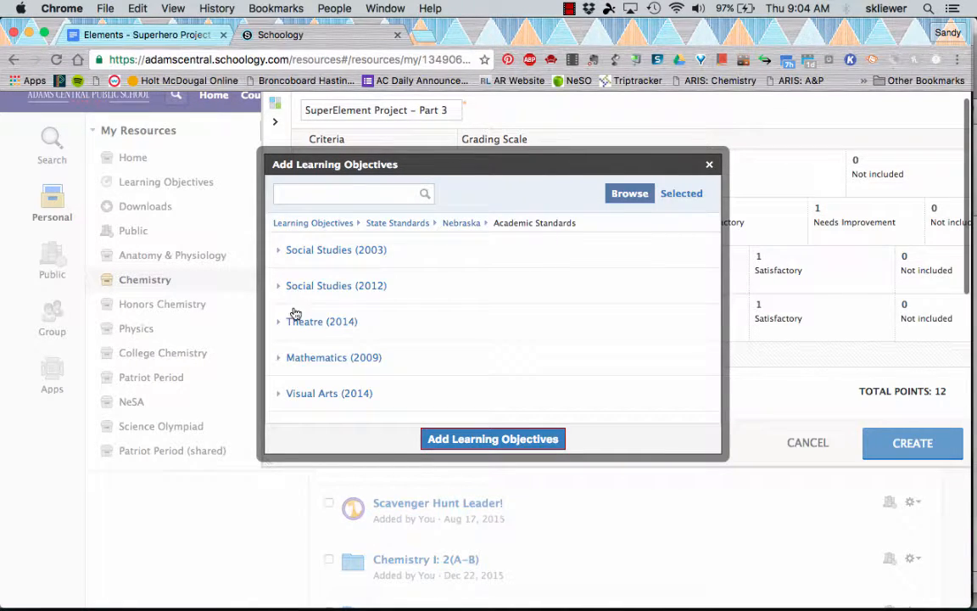
pyautogui.scroll(-4, 283, 343)
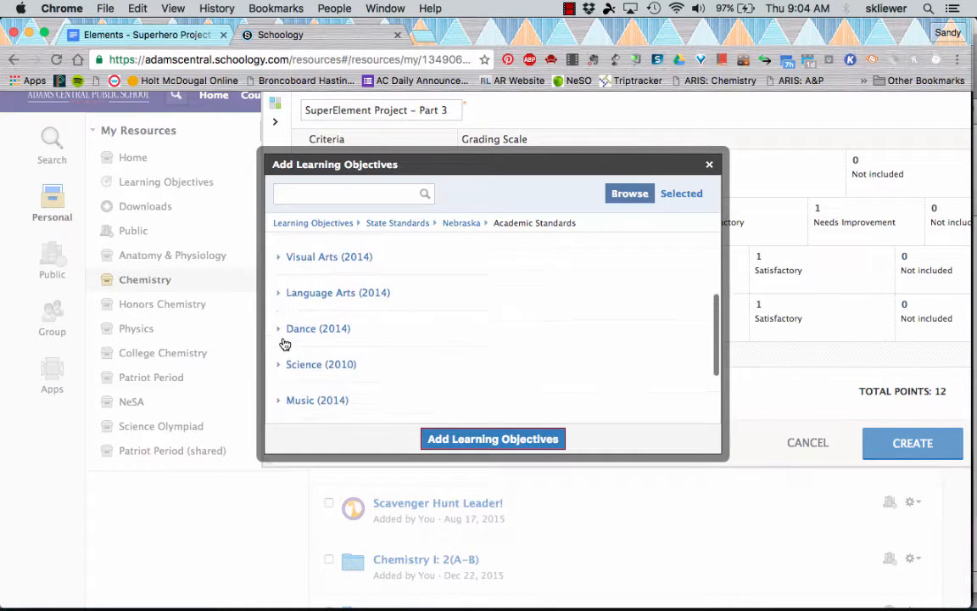
pyautogui.scroll(-1, 280, 331)
pyautogui.click(277, 320)
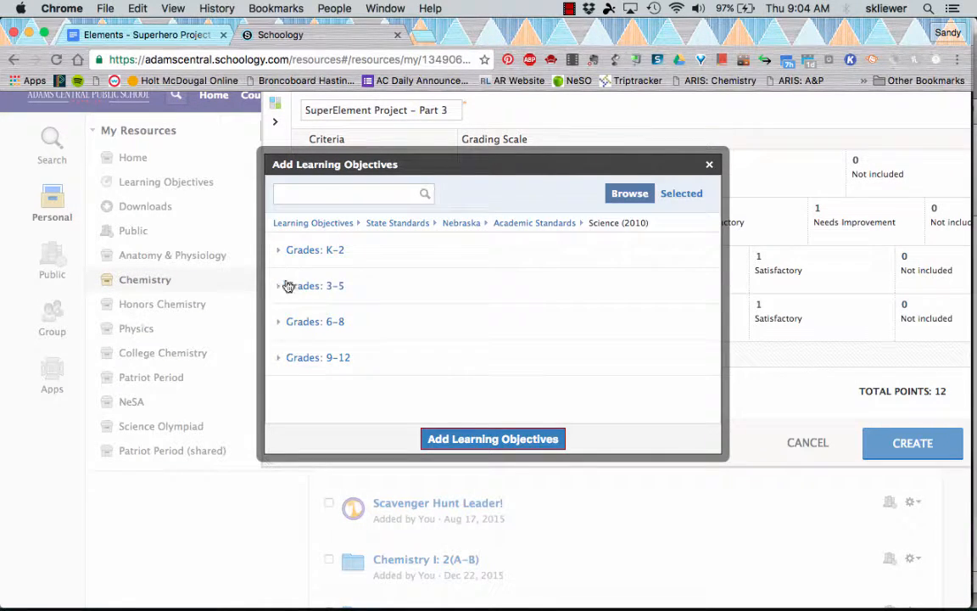
pyautogui.click(285, 358)
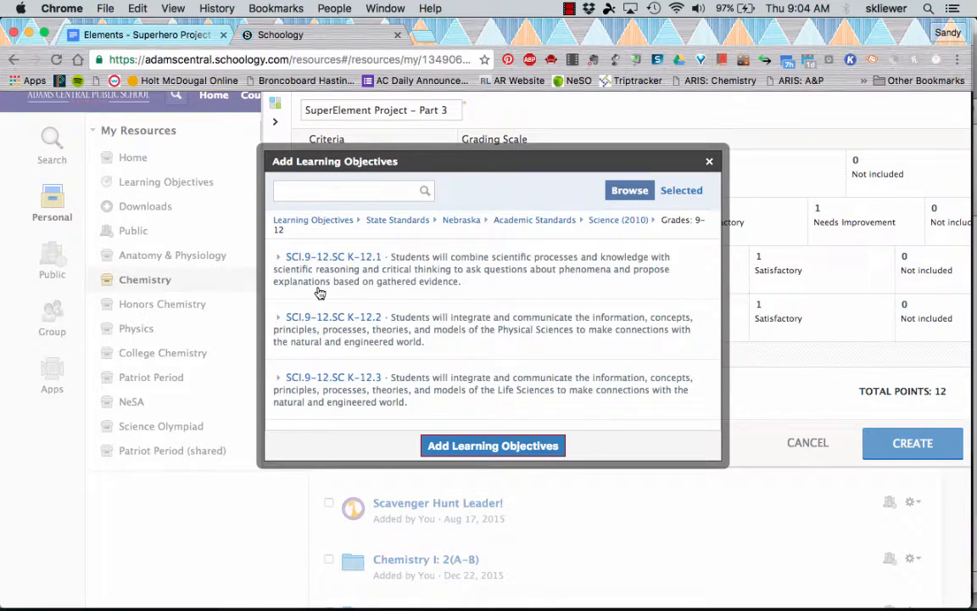
pyautogui.click(280, 258)
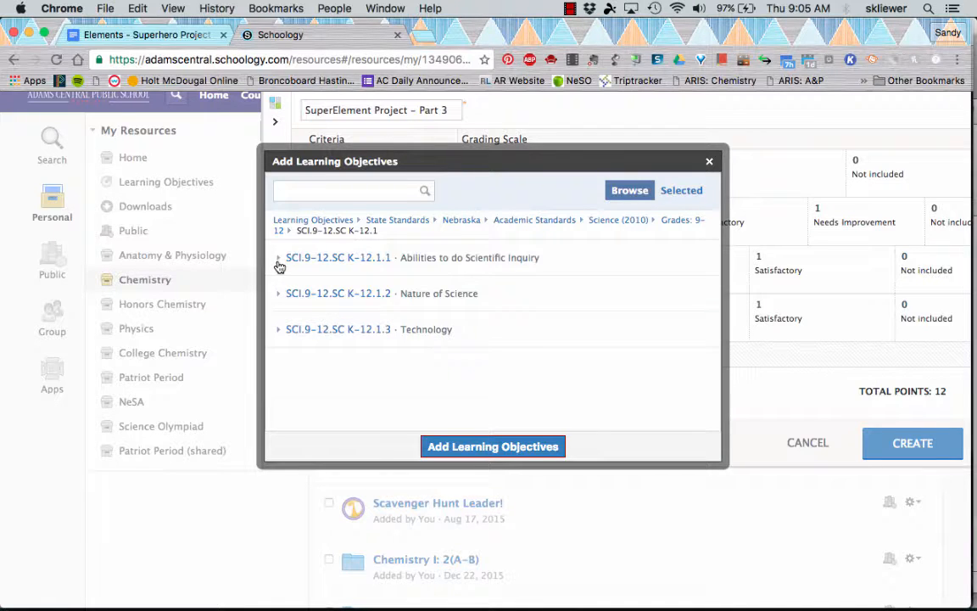
pyautogui.click(279, 265)
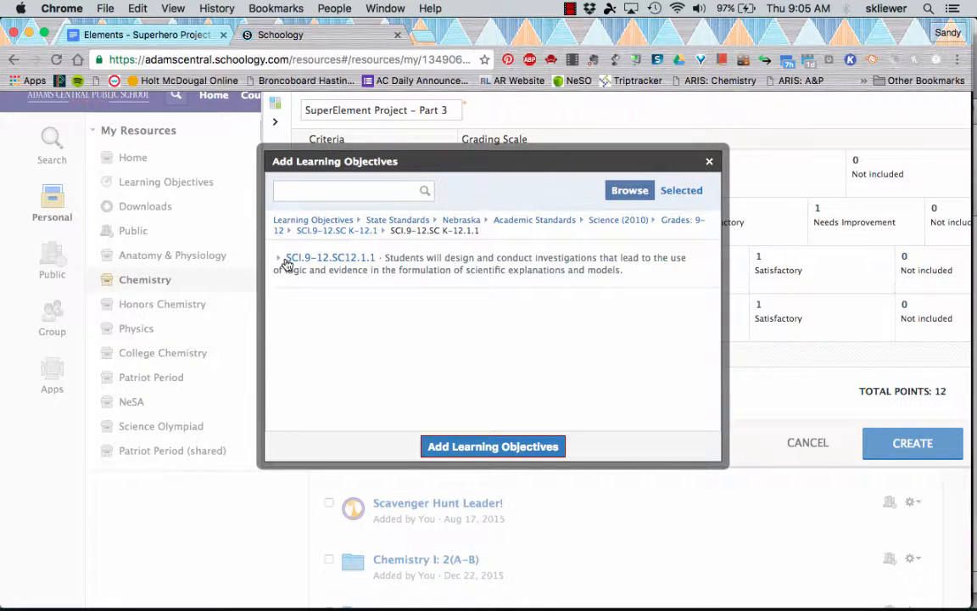
pyautogui.click(282, 264)
# - Select objectives SCI.9-12.SC12.1.1.a, .b and .c and add them to the rubric as criteria
pyautogui.click(435, 264)
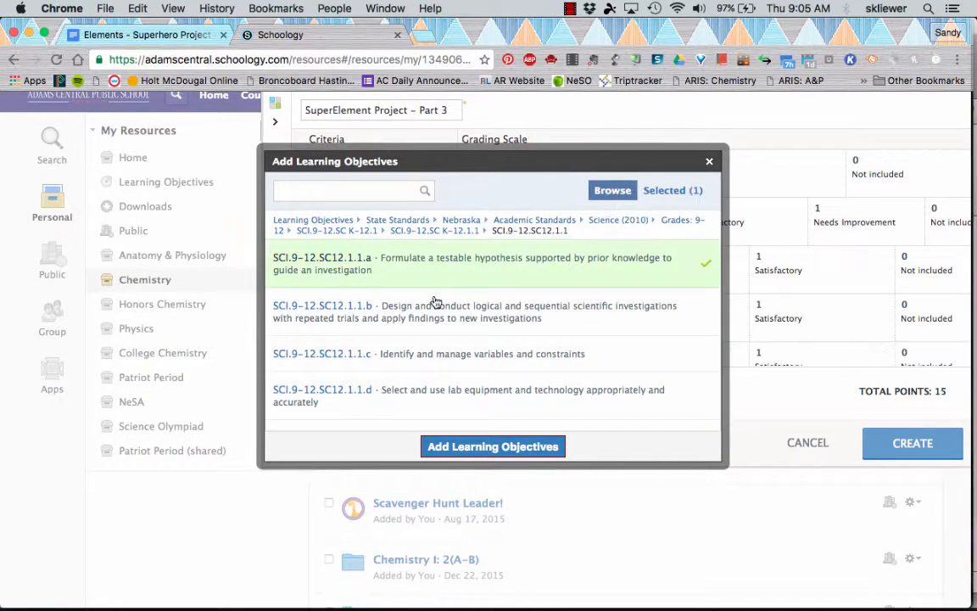
pyautogui.click(432, 314)
pyautogui.click(428, 363)
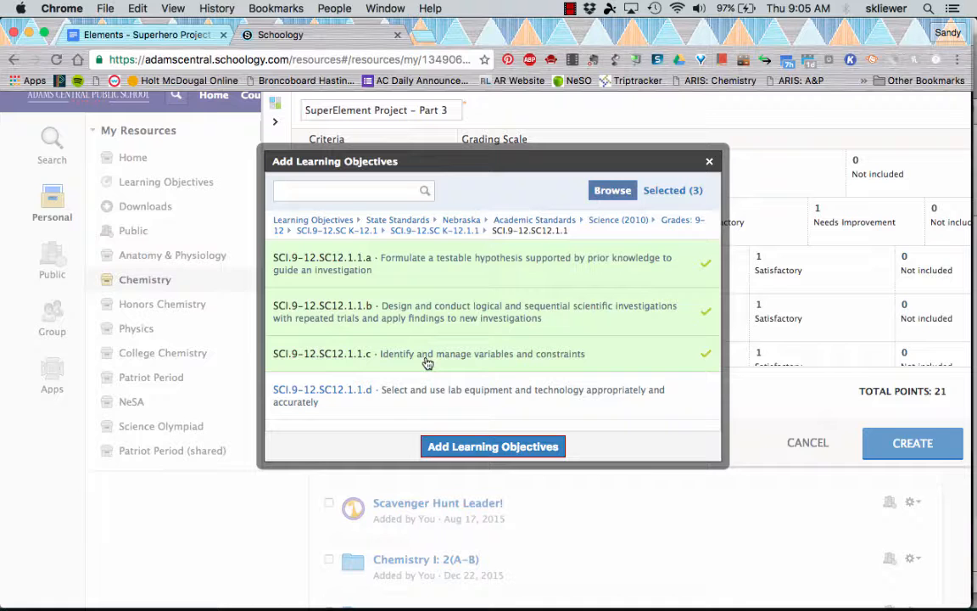
pyautogui.click(458, 446)
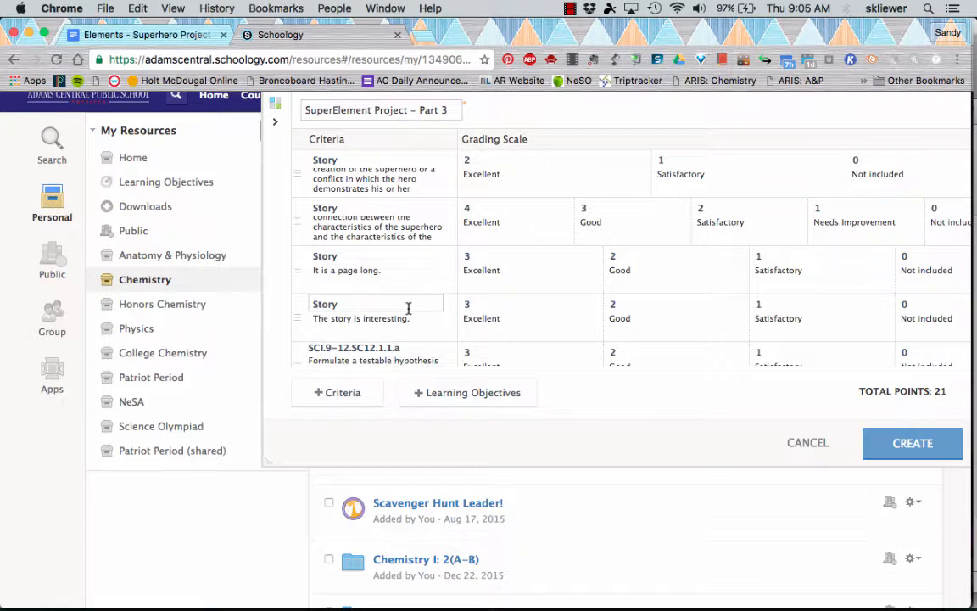
# - Delete the three learning-objective criterion rows from the rubric
pyautogui.scroll(-5, 408, 308)
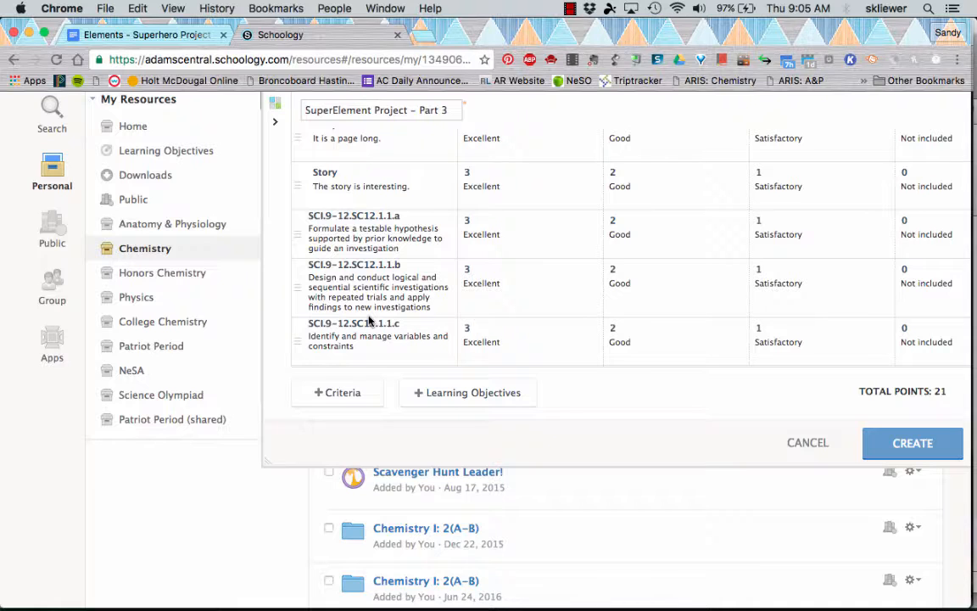
pyautogui.hscroll(3, 336, 341)
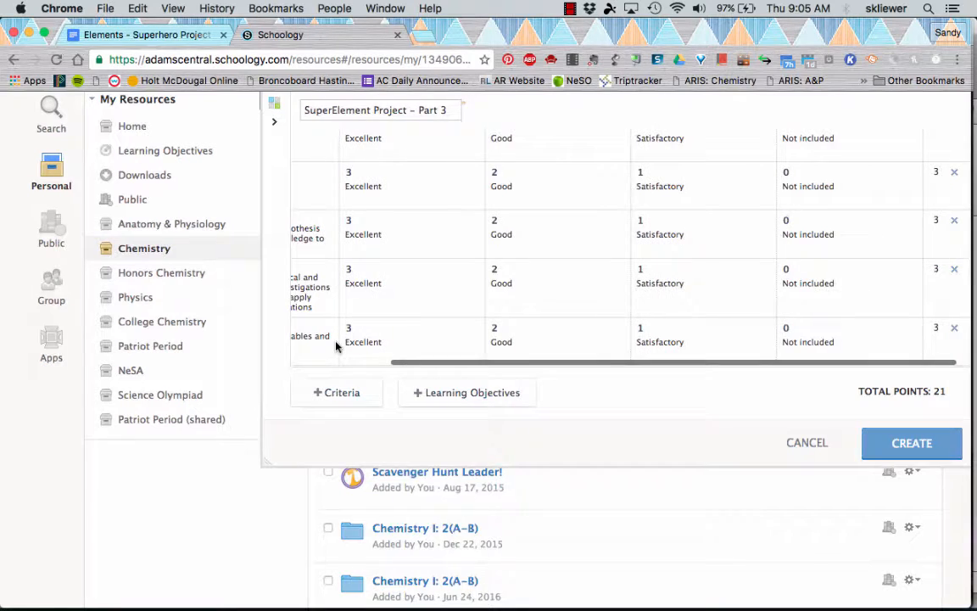
pyautogui.click(956, 328)
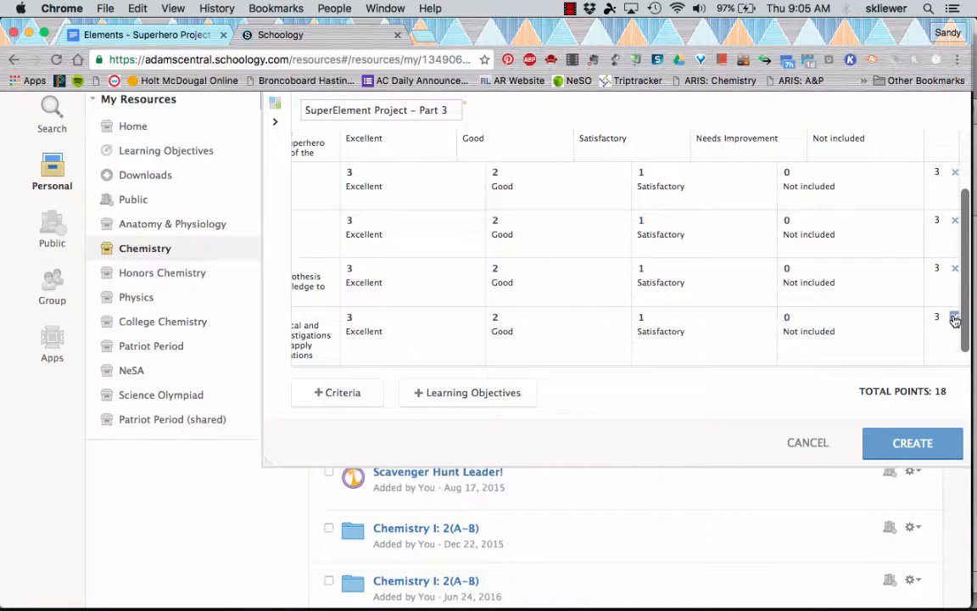
pyautogui.scroll(-2, 956, 319)
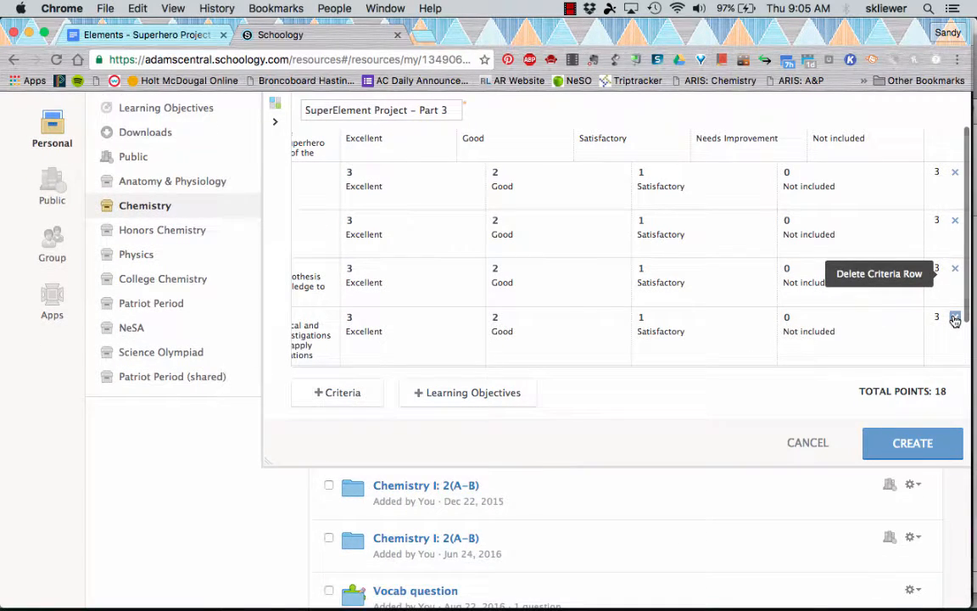
pyautogui.click(954, 320)
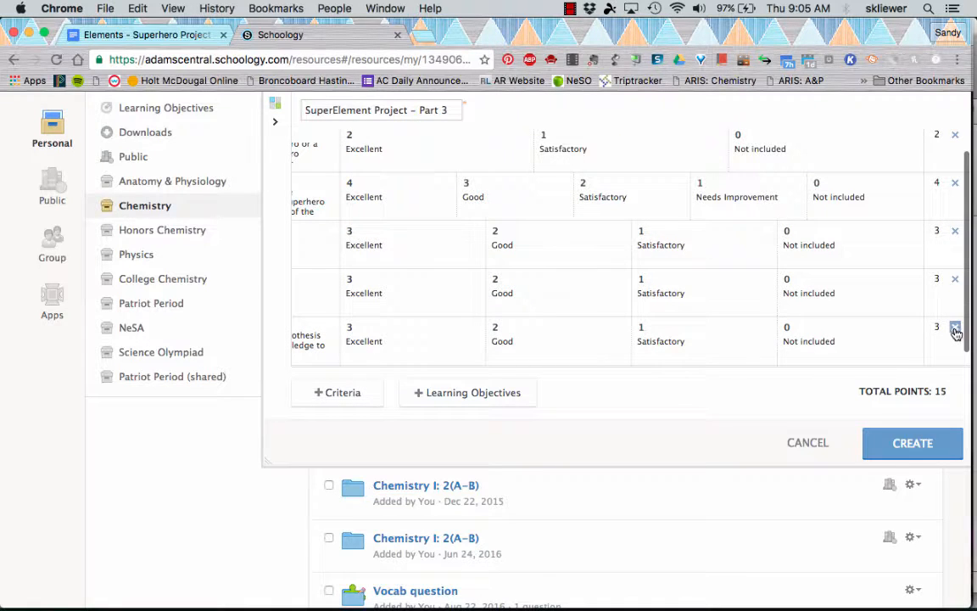
pyautogui.click(956, 330)
pyautogui.hscroll(-5, 594, 305)
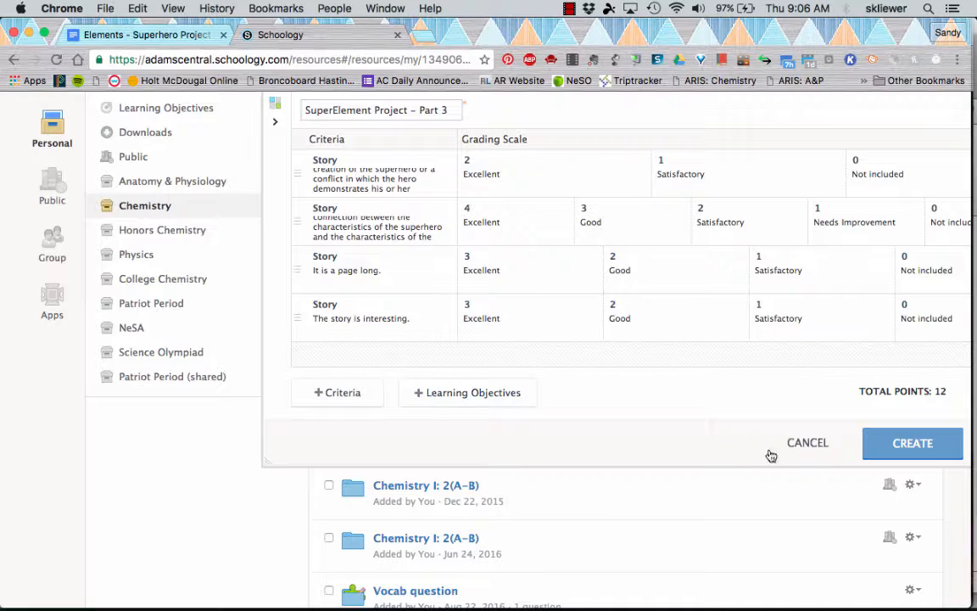
# - Create the rubric and open the action menu for "SuperElement Project – Part 3" in the resources list
pyautogui.click(923, 443)
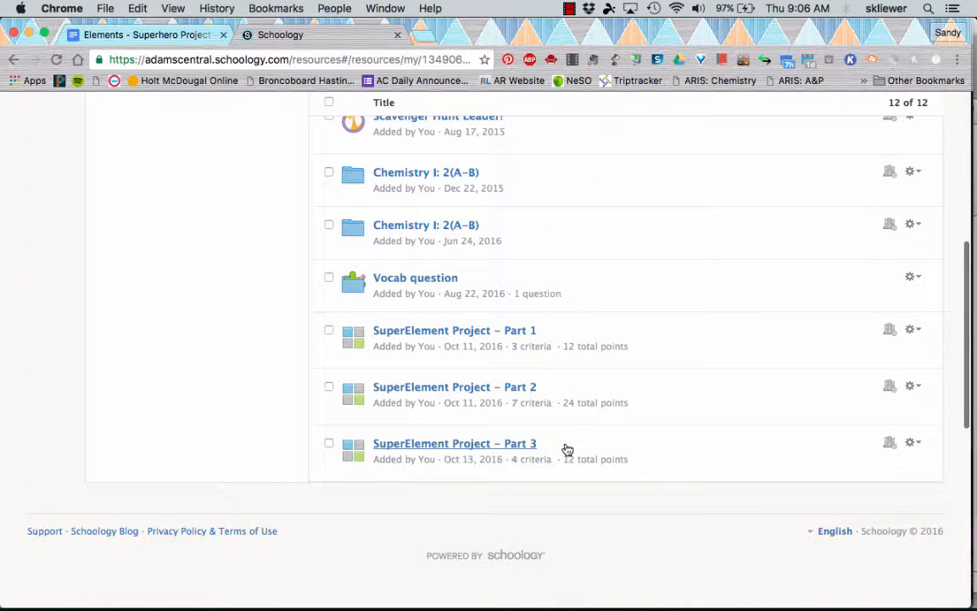
pyautogui.click(914, 444)
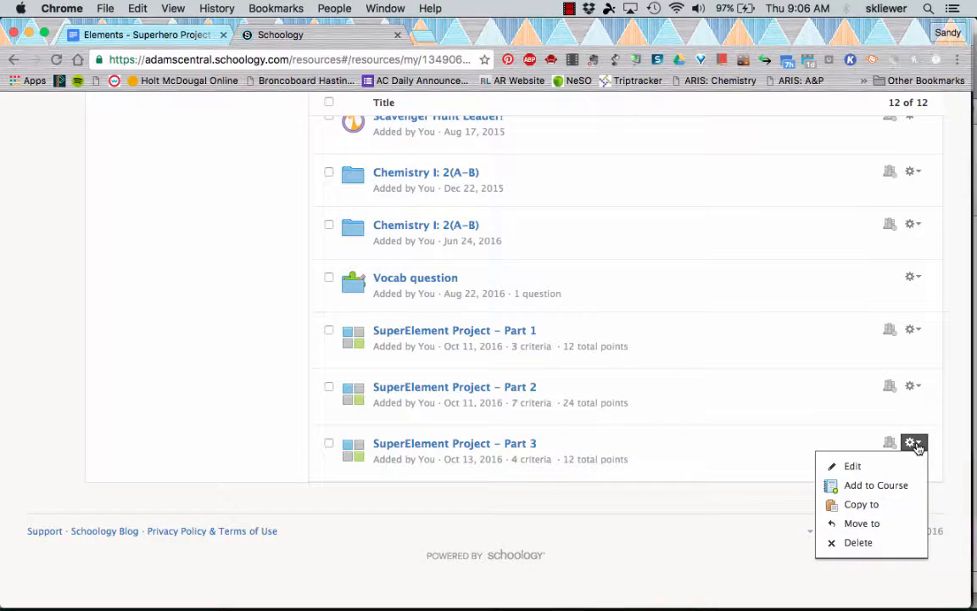
# - Add the SuperElement Project – Part 3 rubric to the course Chemistry I: 1(A–B), 3(A–B), 6(A–B)
pyautogui.click(890, 486)
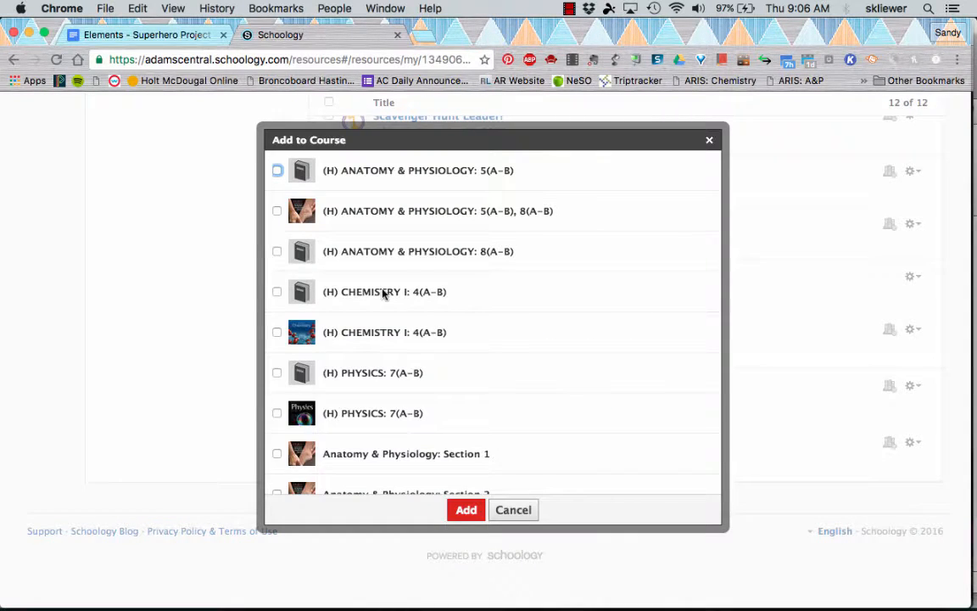
pyautogui.scroll(-5, 383, 293)
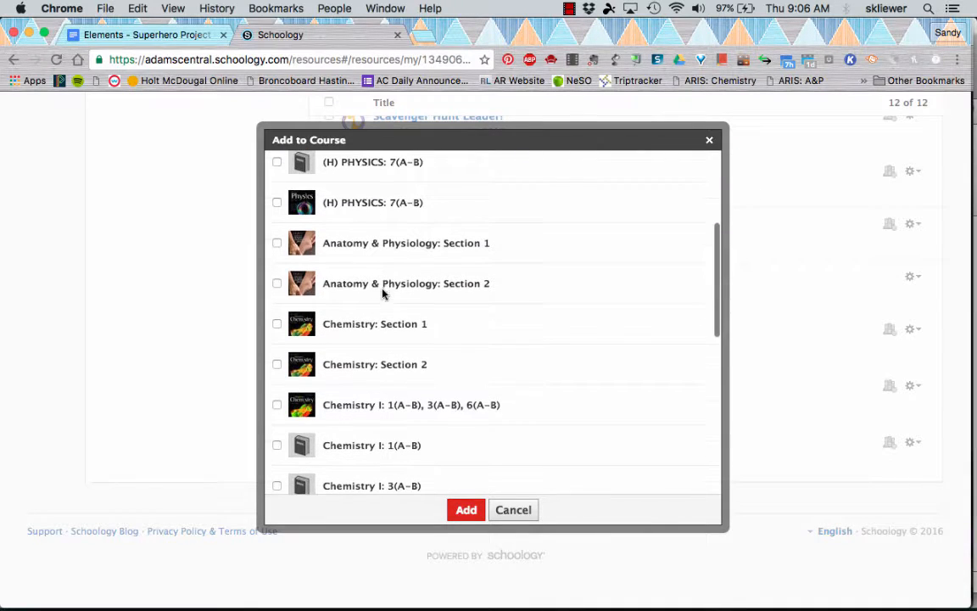
pyautogui.click(276, 405)
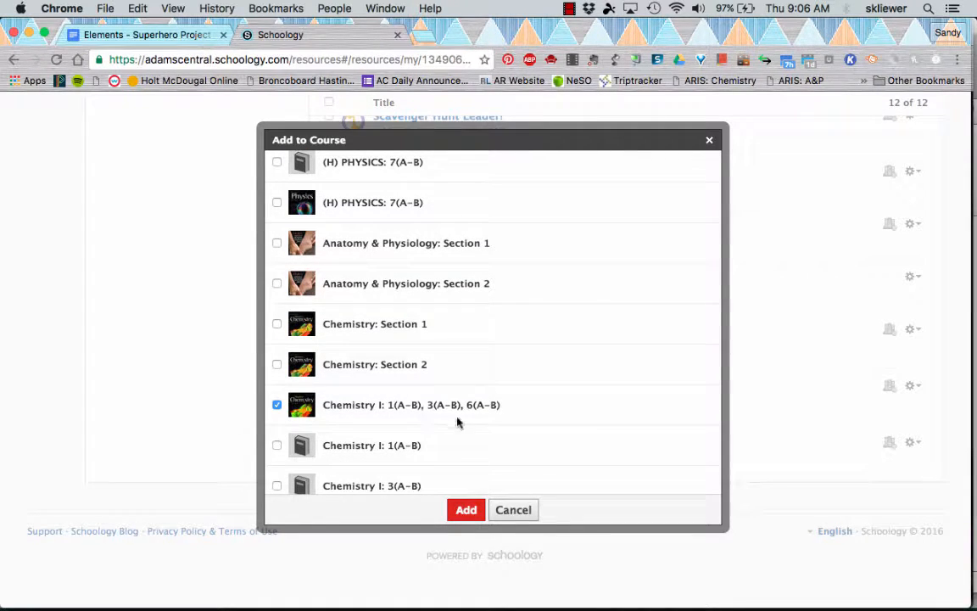
pyautogui.click(467, 509)
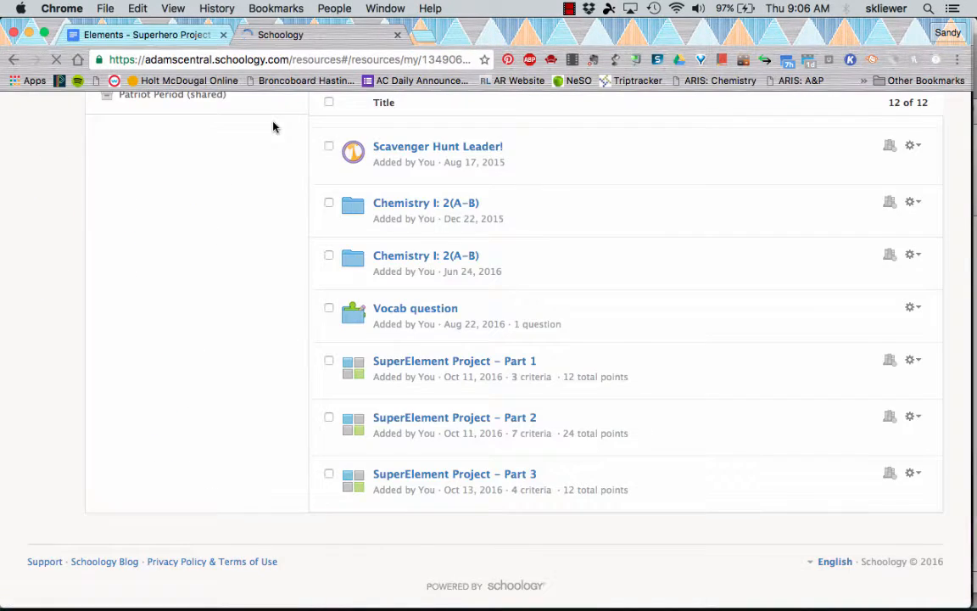
# - Open the SuperElement Project – Part 3 assignment in the Chemistry I course's Element Quizzes folder
pyautogui.click(276, 124)
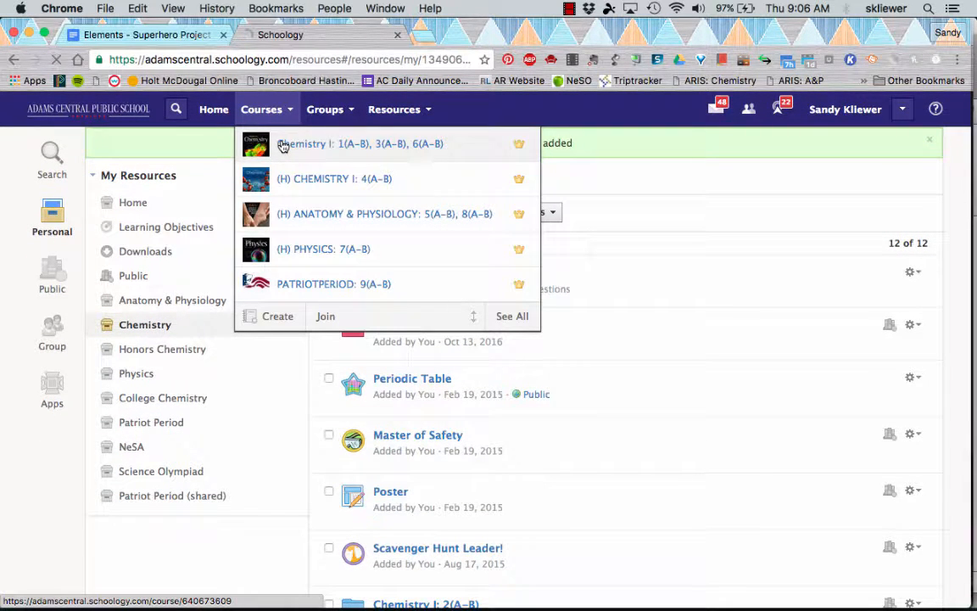
pyautogui.click(283, 146)
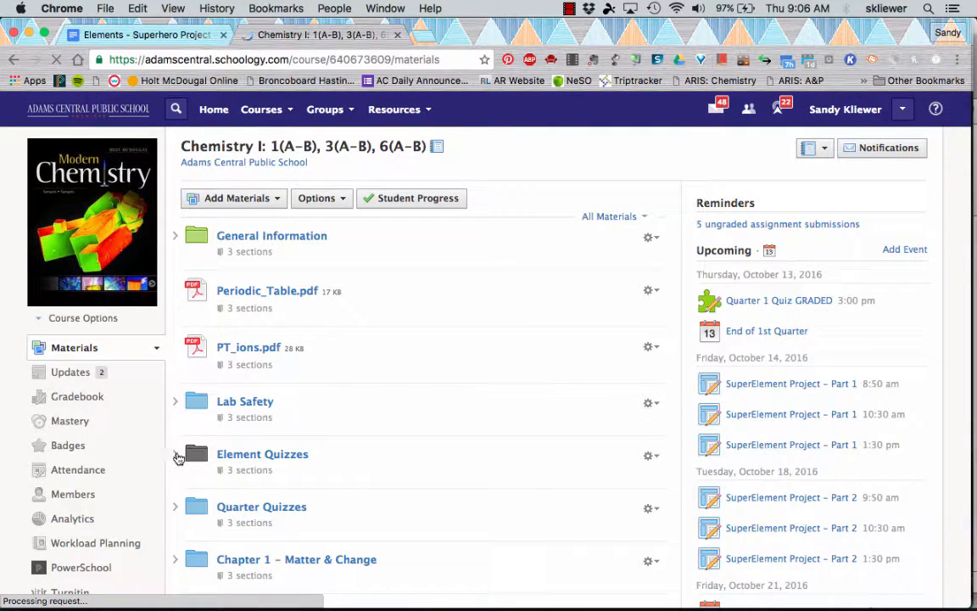
pyautogui.click(229, 457)
pyautogui.scroll(-3, 229, 458)
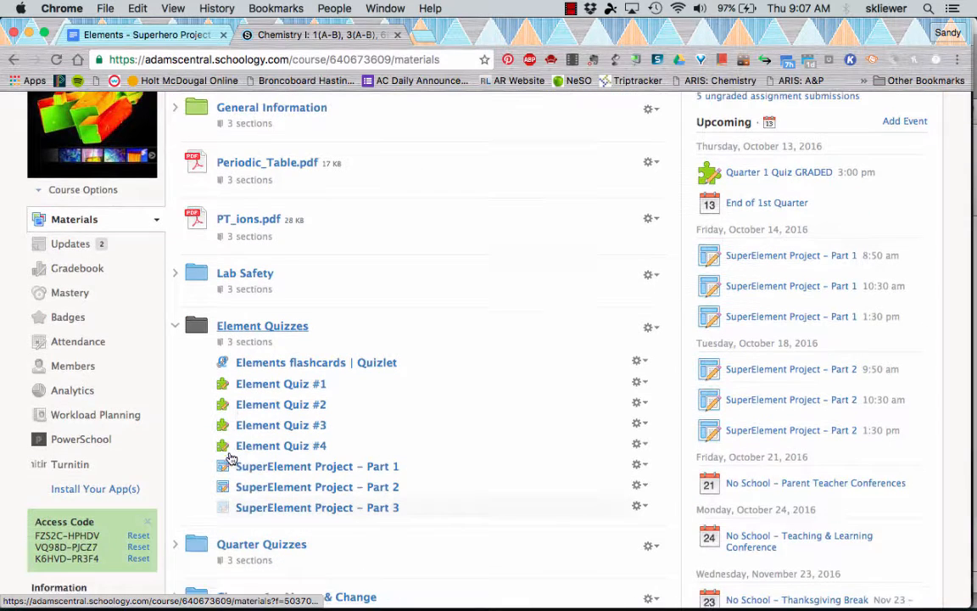
pyautogui.scroll(-1, 230, 459)
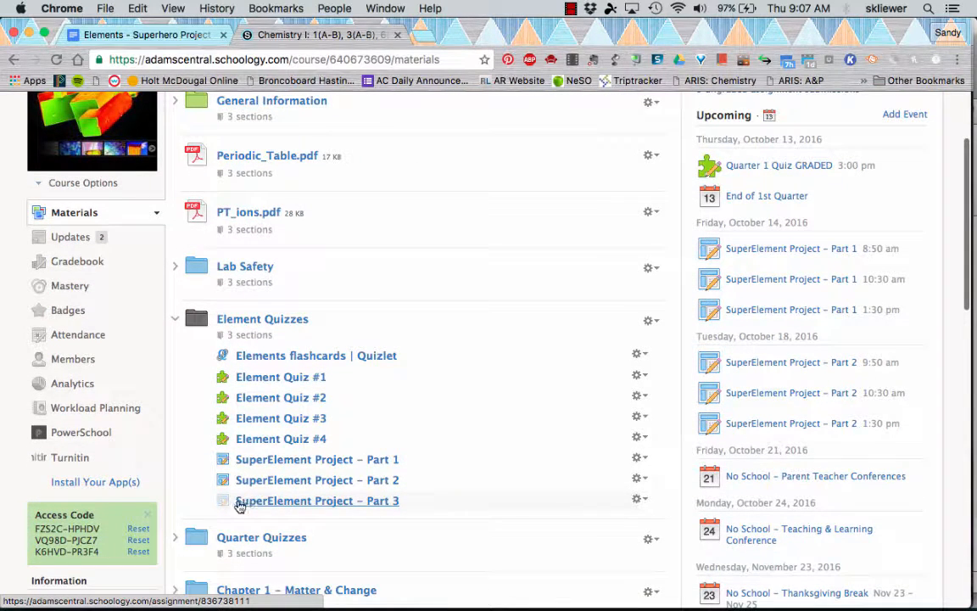
pyautogui.click(275, 504)
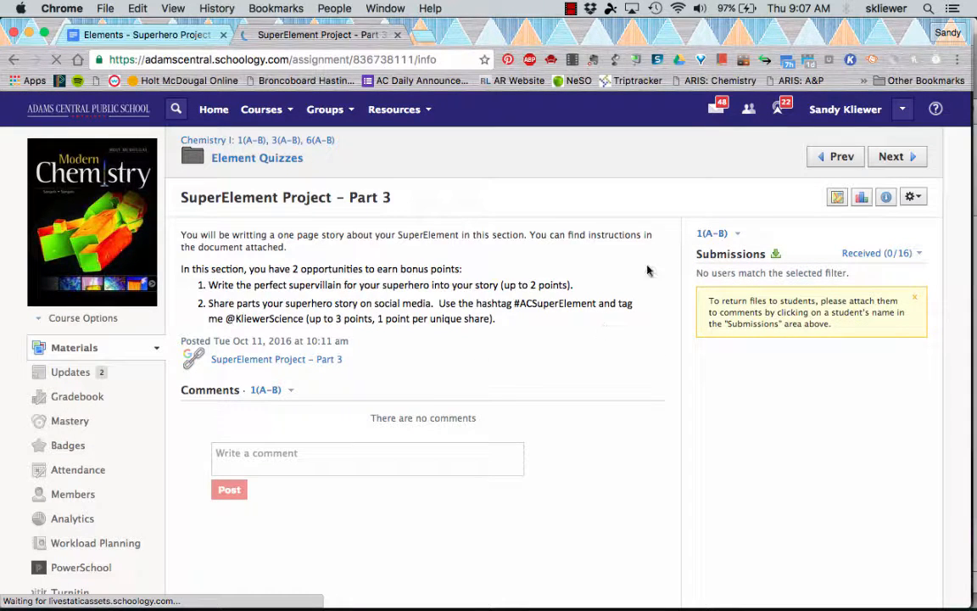
# - Edit the assignment and set its Scale/Rubric to the SuperElement Project – Part 3 rubric
pyautogui.click(911, 199)
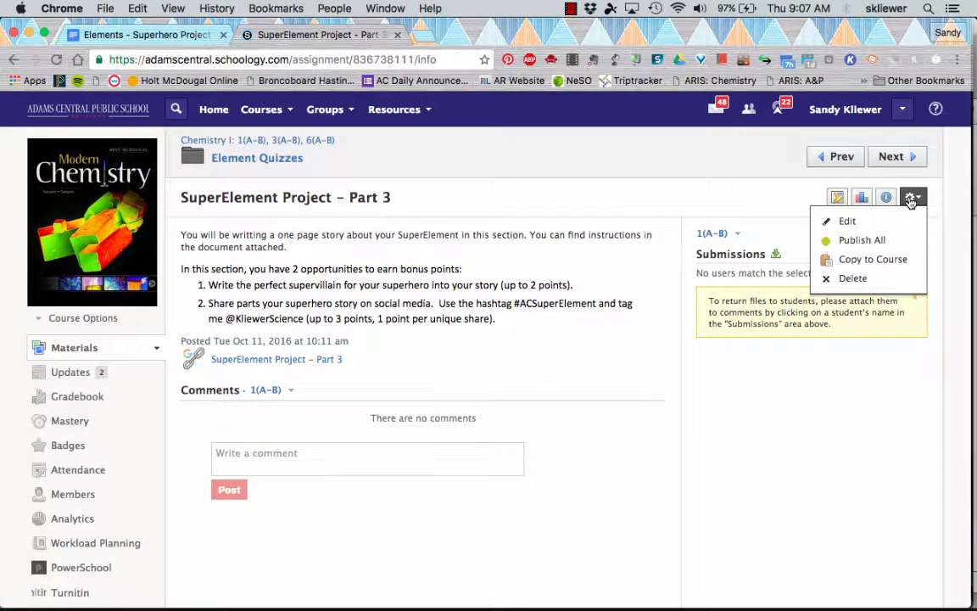
pyautogui.click(846, 221)
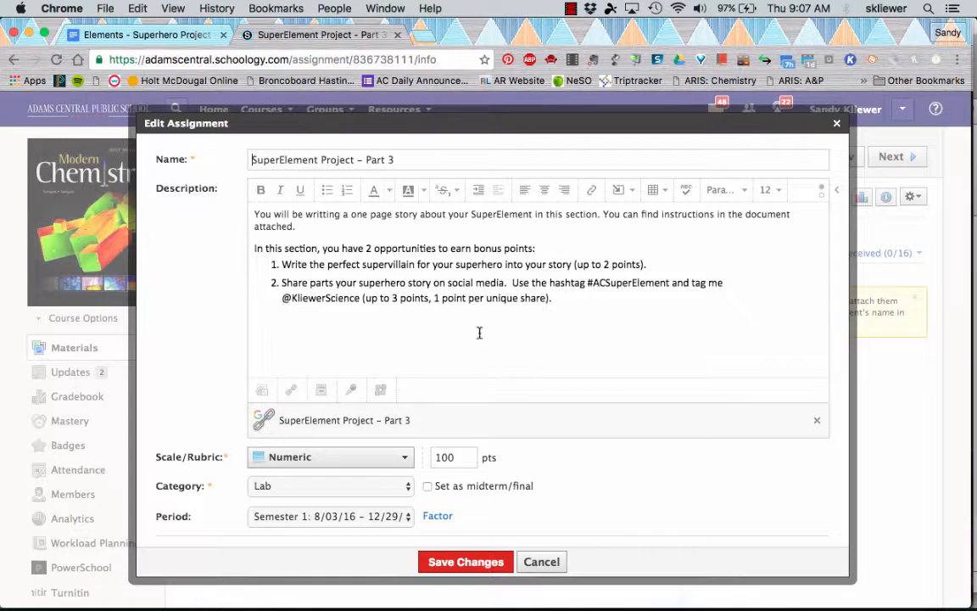
pyautogui.scroll(-2, 183, 430)
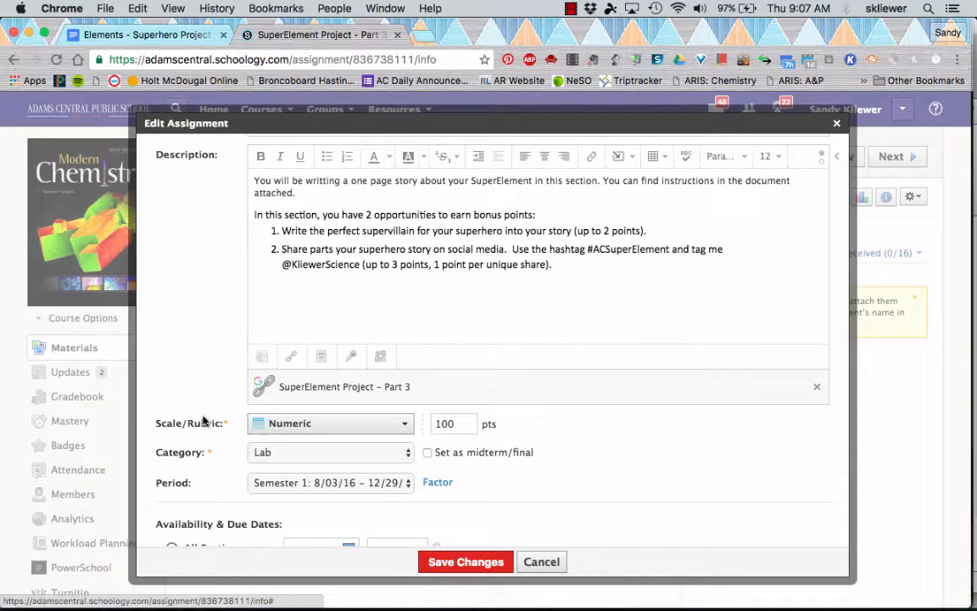
pyautogui.click(282, 429)
pyautogui.scroll(-2, 289, 541)
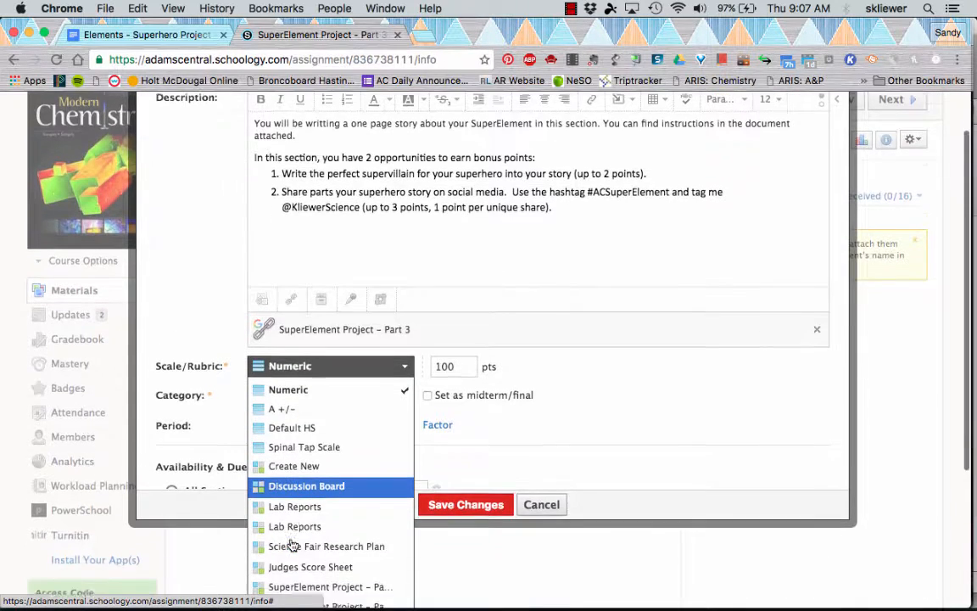
pyautogui.scroll(-3, 291, 544)
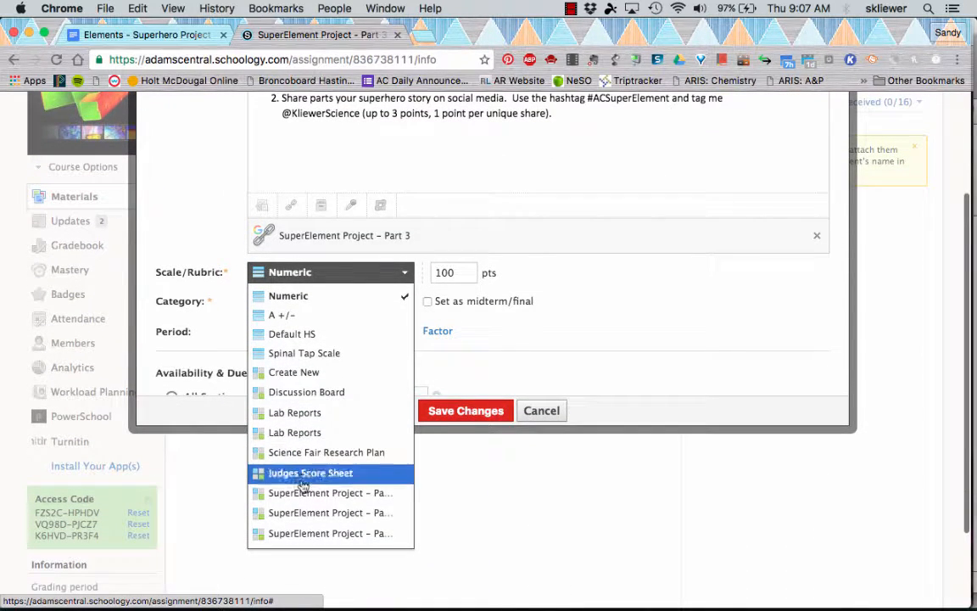
pyautogui.click(335, 534)
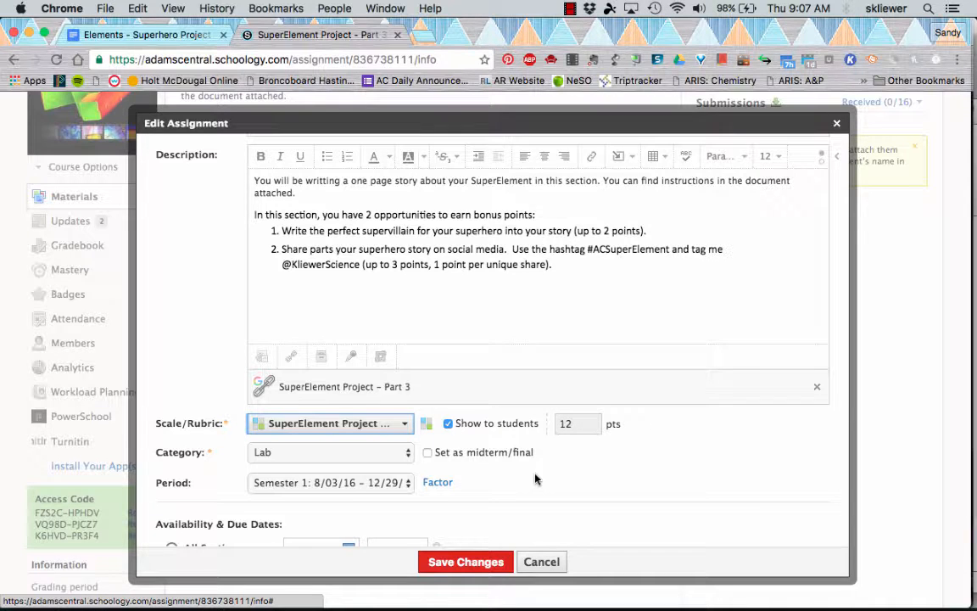
# - Publish the assignment to all sections with a due date of 10/21/16
pyautogui.scroll(-3, 534, 477)
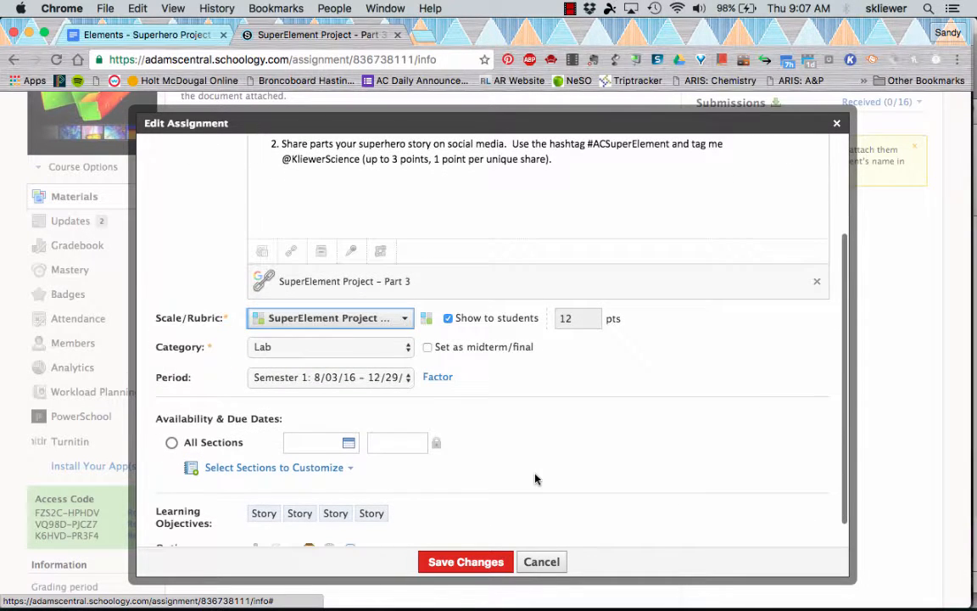
pyautogui.click(172, 442)
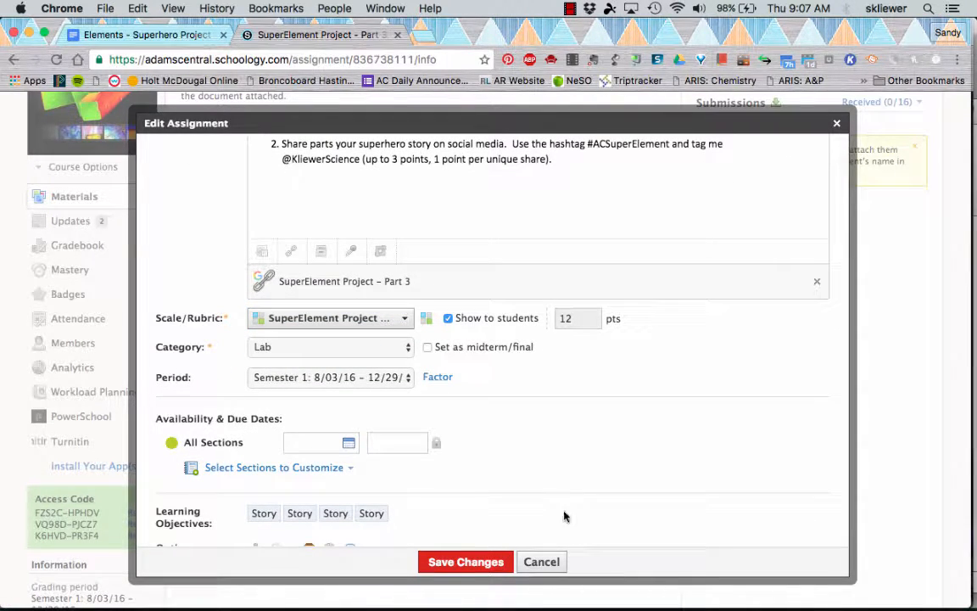
pyautogui.click(348, 442)
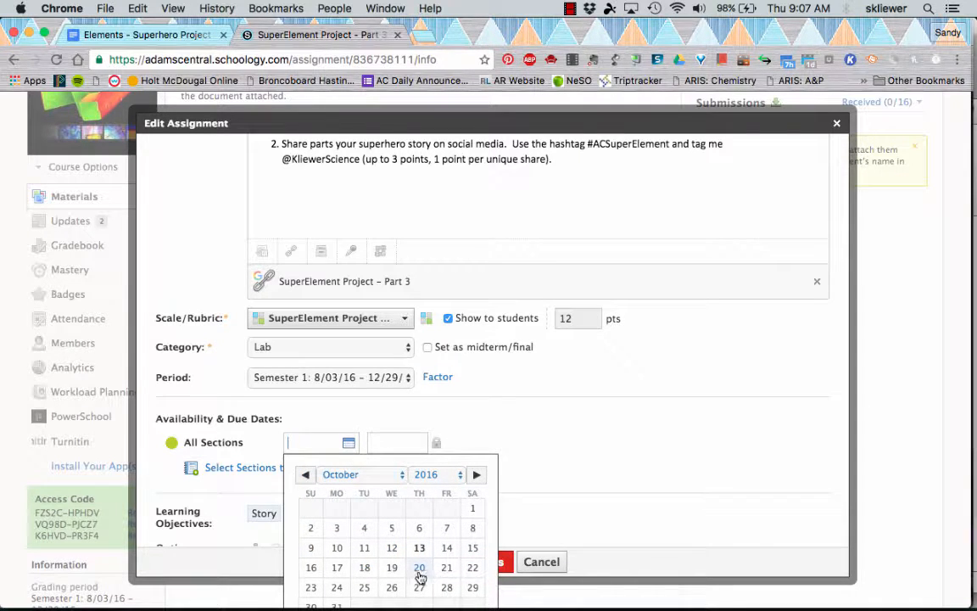
pyautogui.click(446, 569)
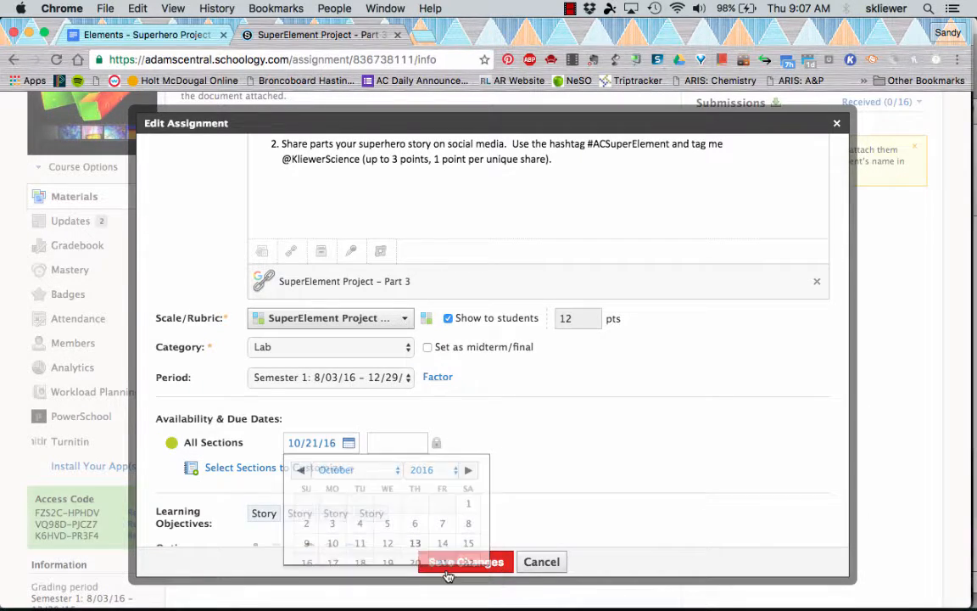
# - Set the due time to 08:00AM and save the assignment changes
pyautogui.doubleClick(377, 443)
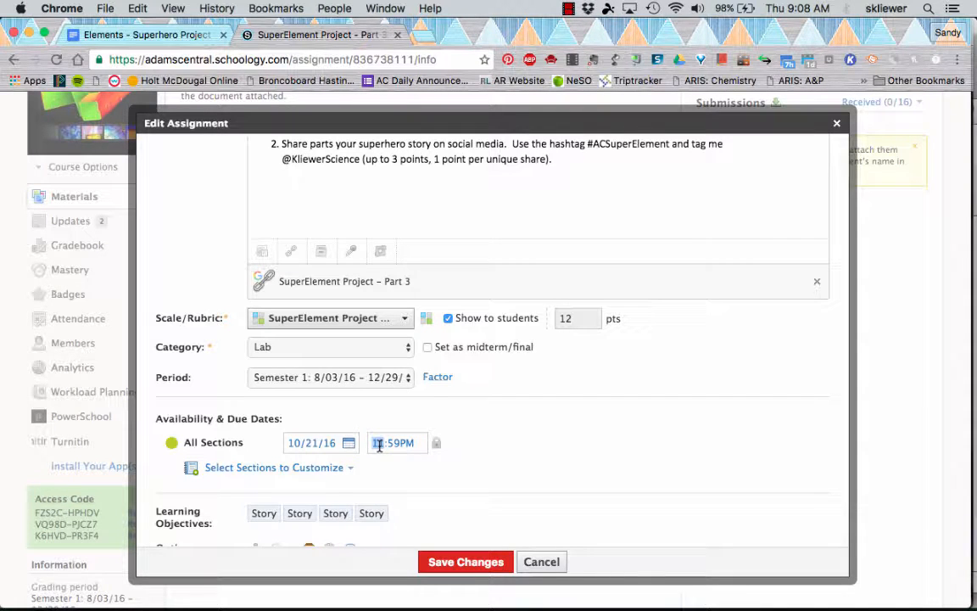
pyautogui.write('800a')
pyautogui.scroll(-2, 398, 491)
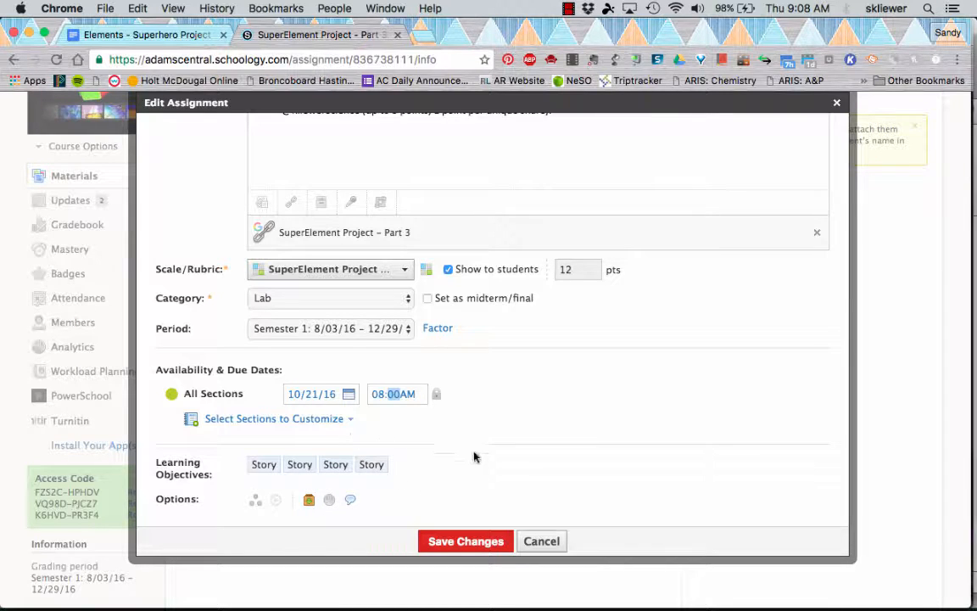
pyautogui.click(465, 541)
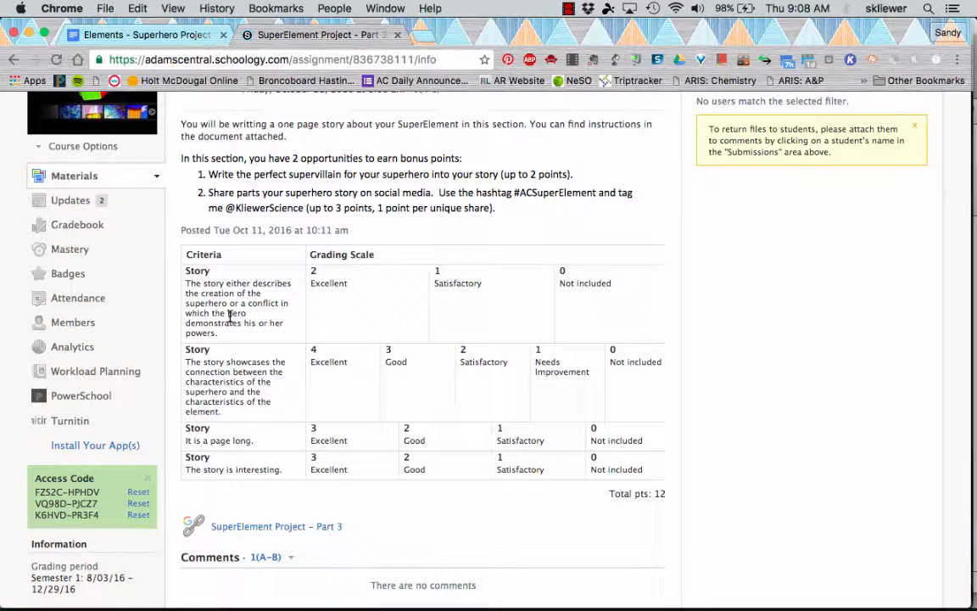
pyautogui.scroll(5, 471, 243)
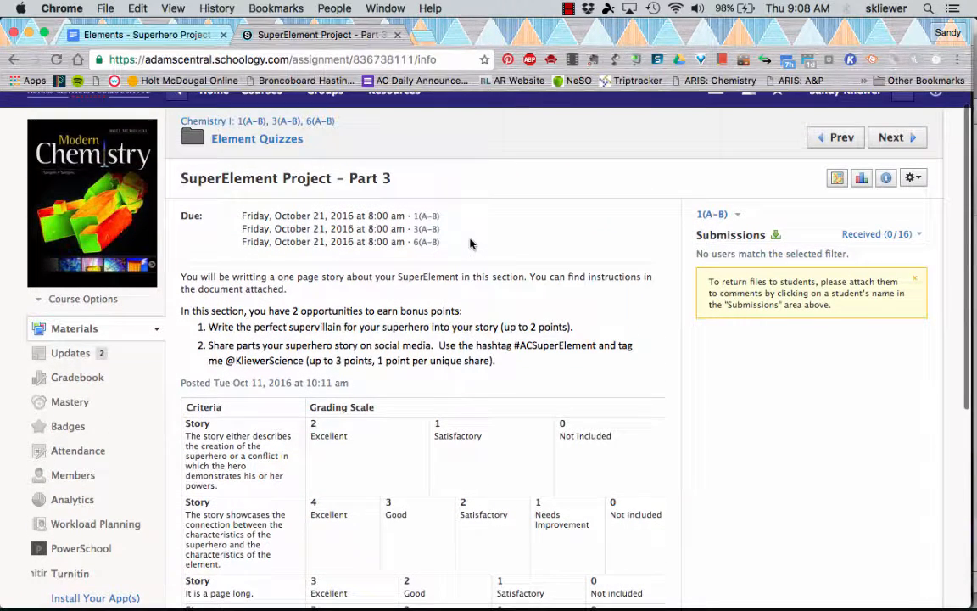
pyautogui.scroll(1, 476, 325)
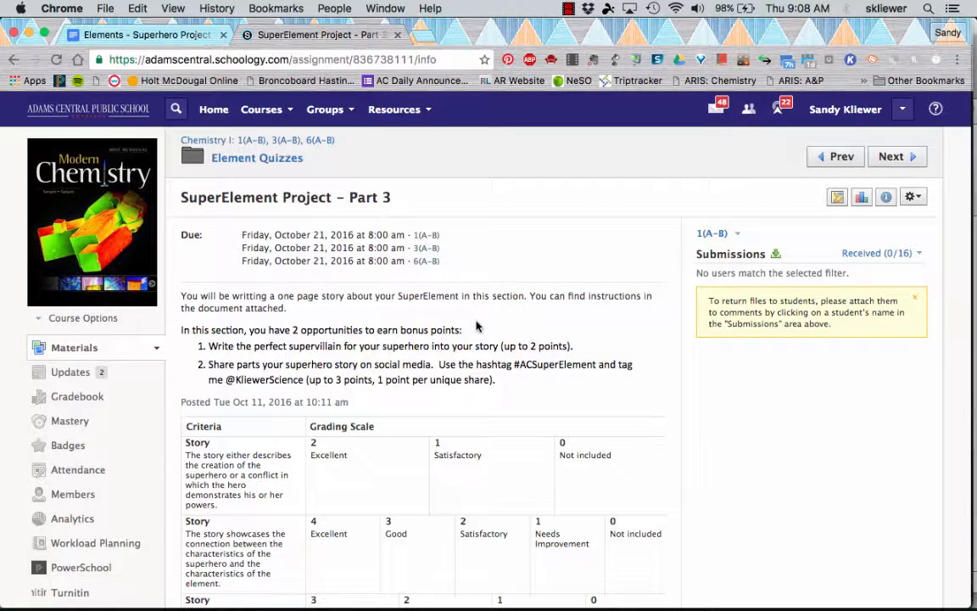
pyautogui.scroll(-3, 476, 326)
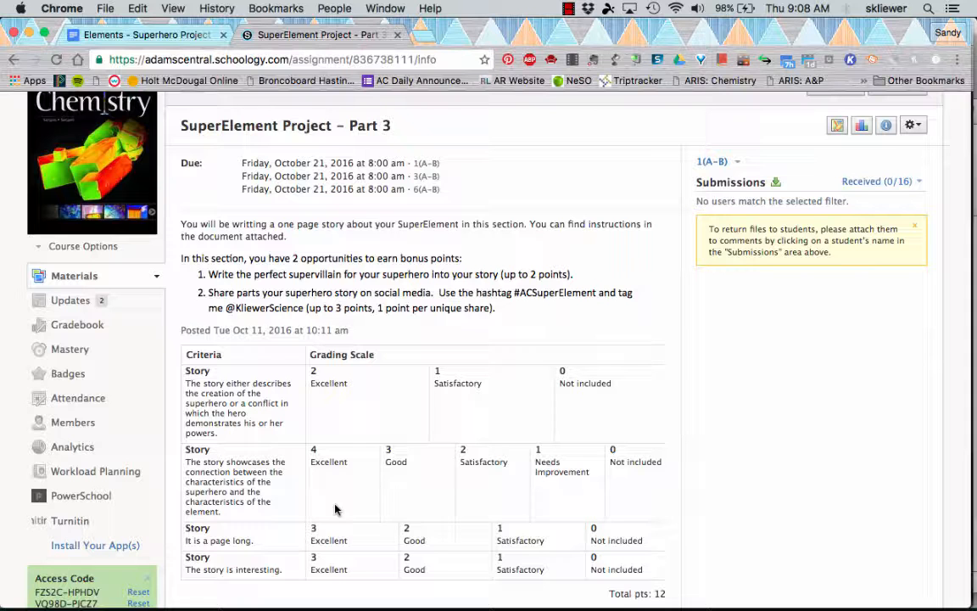
pyautogui.scroll(3, 366, 384)
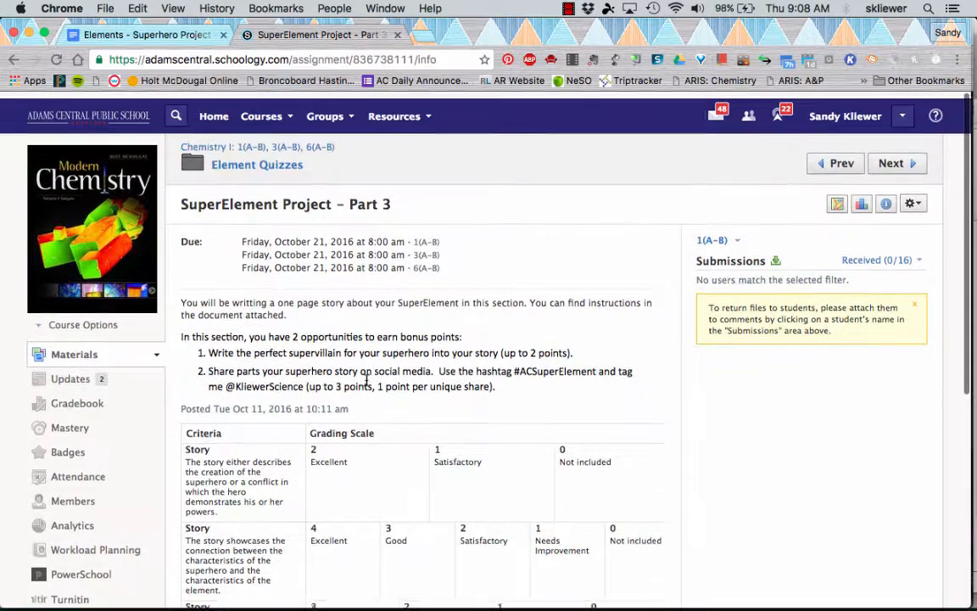